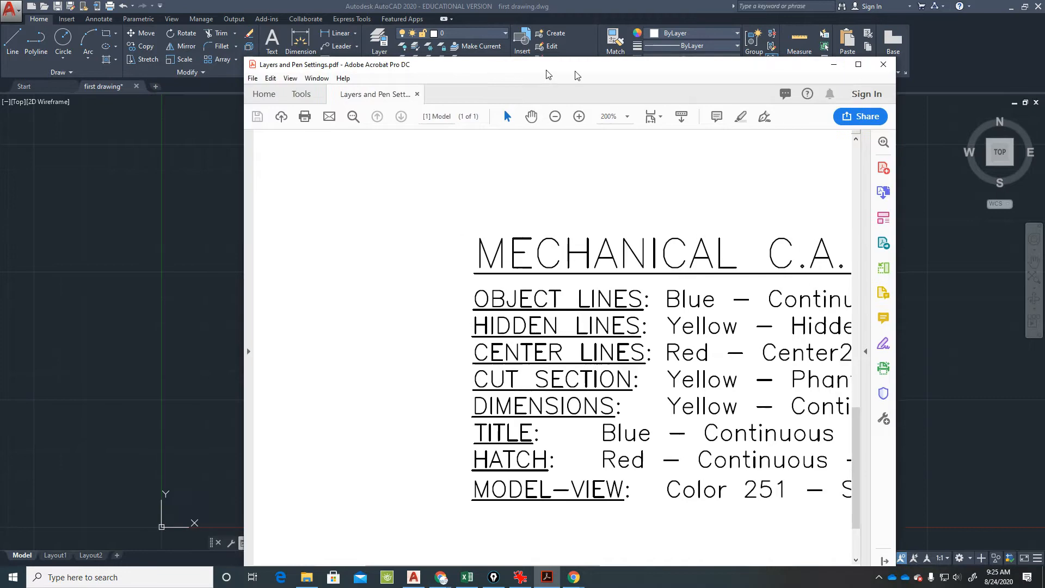
click(560, 308)
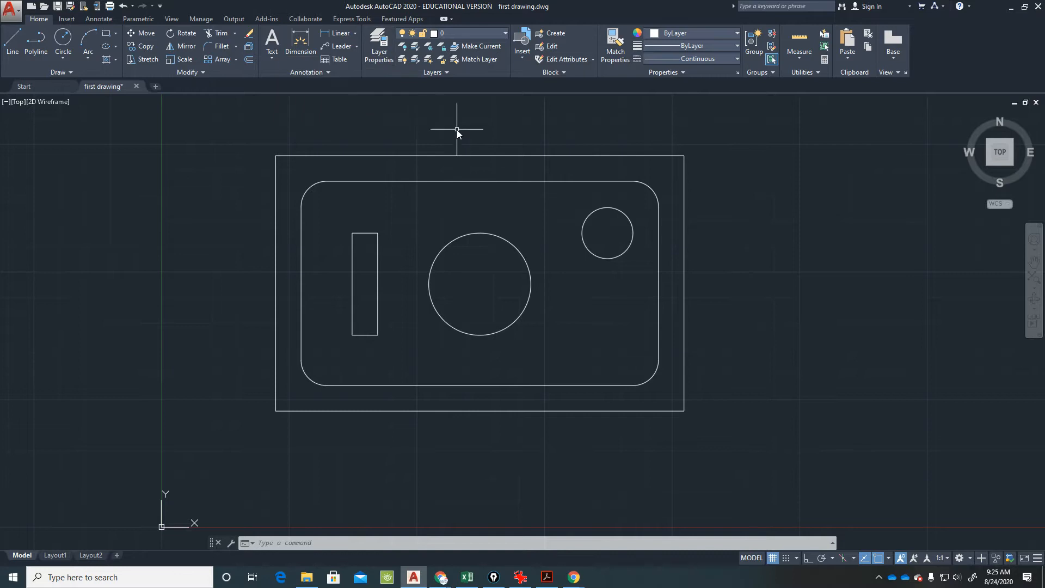
text(LA)
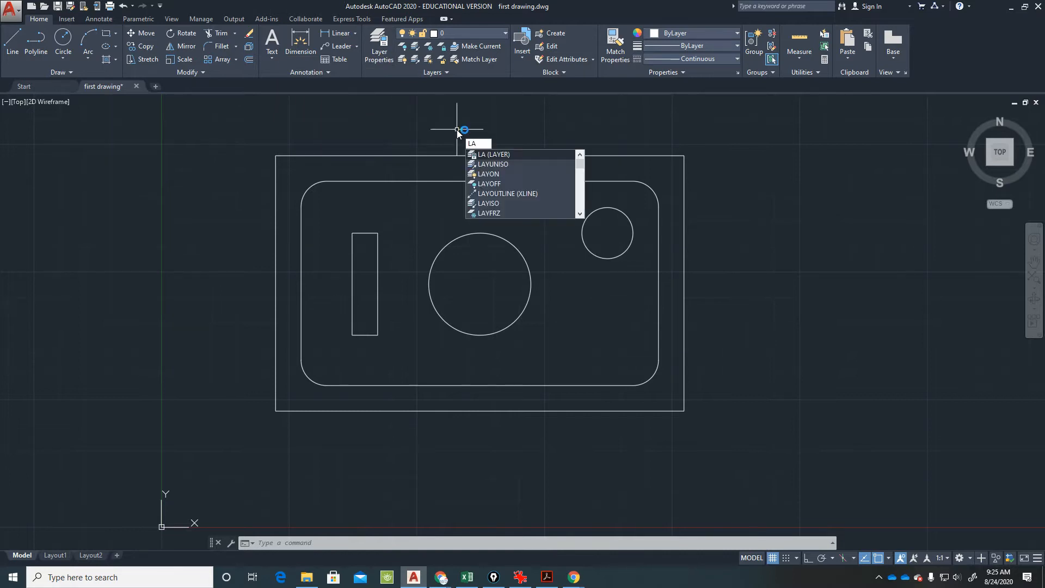
key(Return)
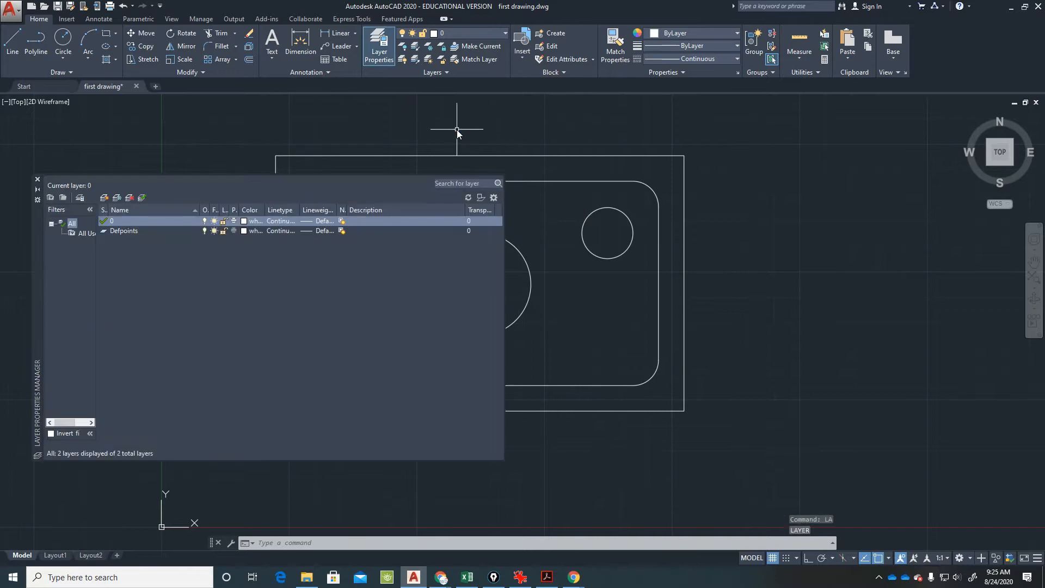
click(38, 179)
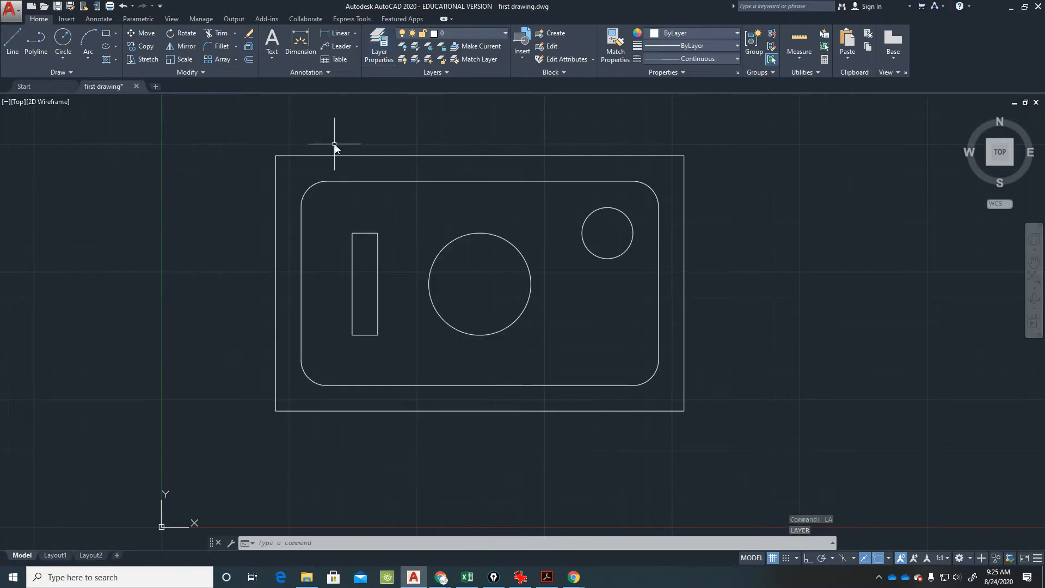
Add a new layer in the Layer Properties Manager and consult the Layers and Pen Settings PDF for its name
click(380, 52)
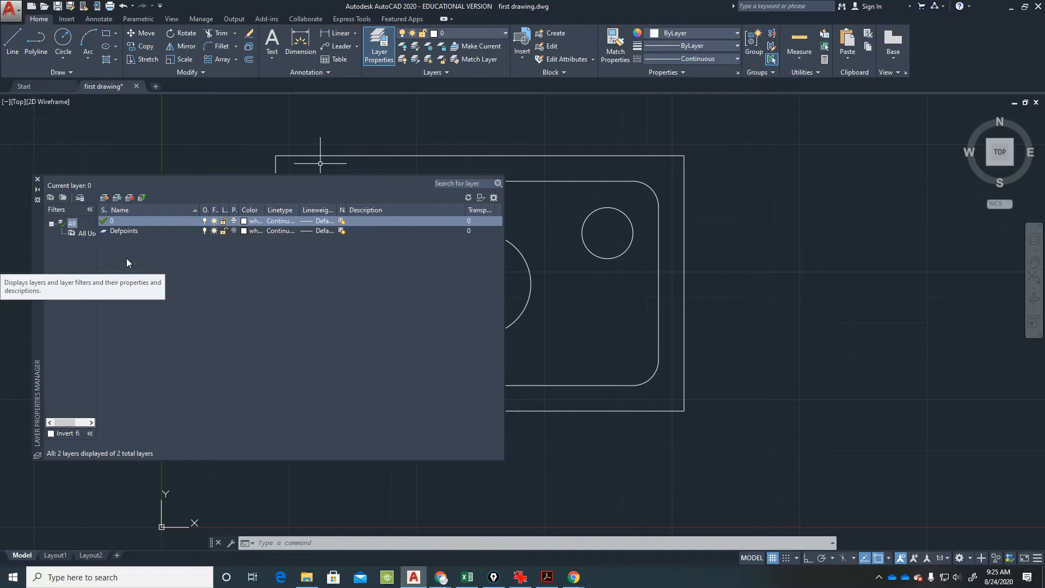
click(105, 199)
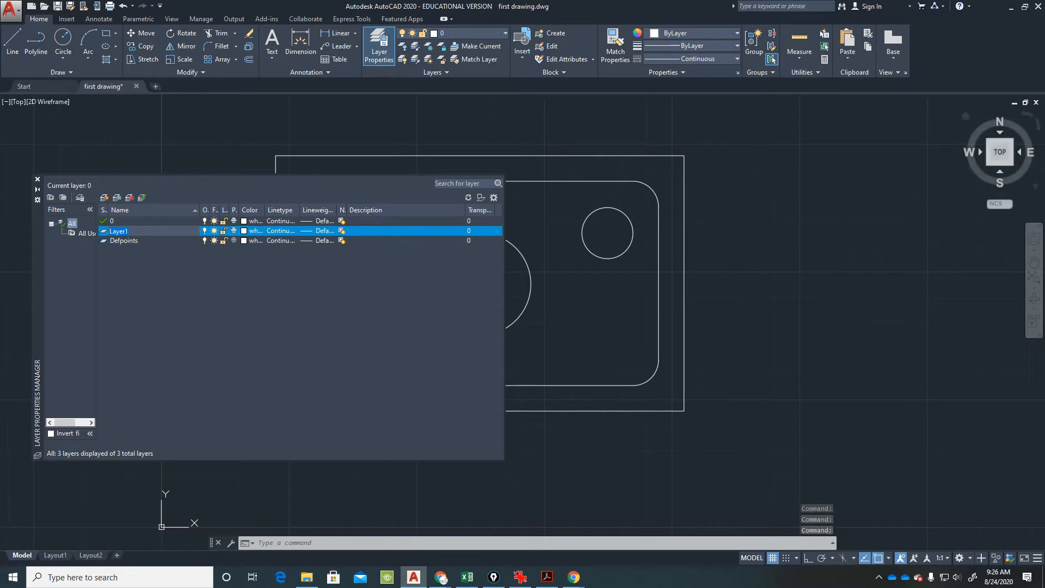
drag(1044, 66, 583, 47)
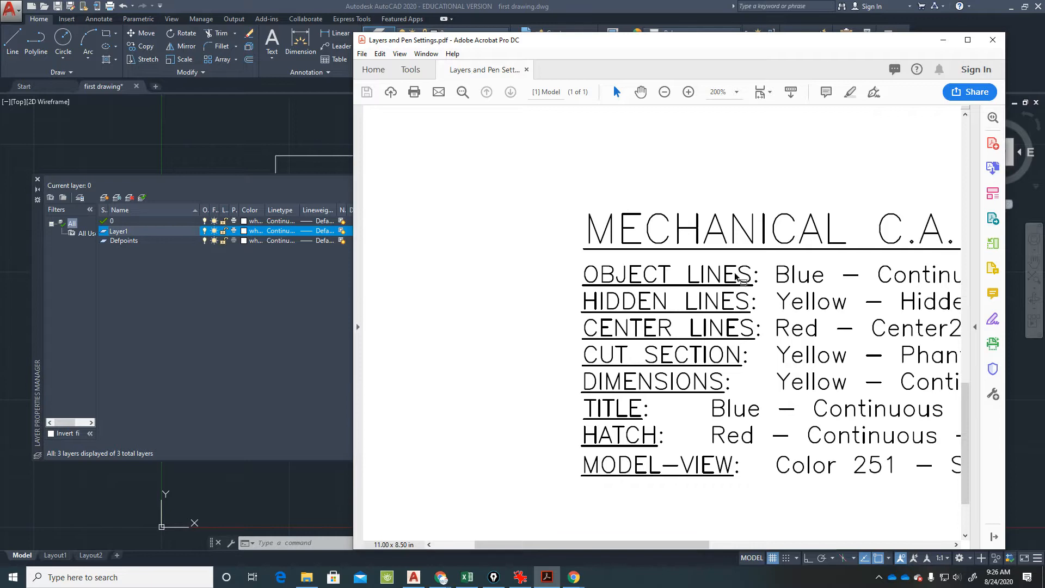
drag(787, 45, 1044, 56)
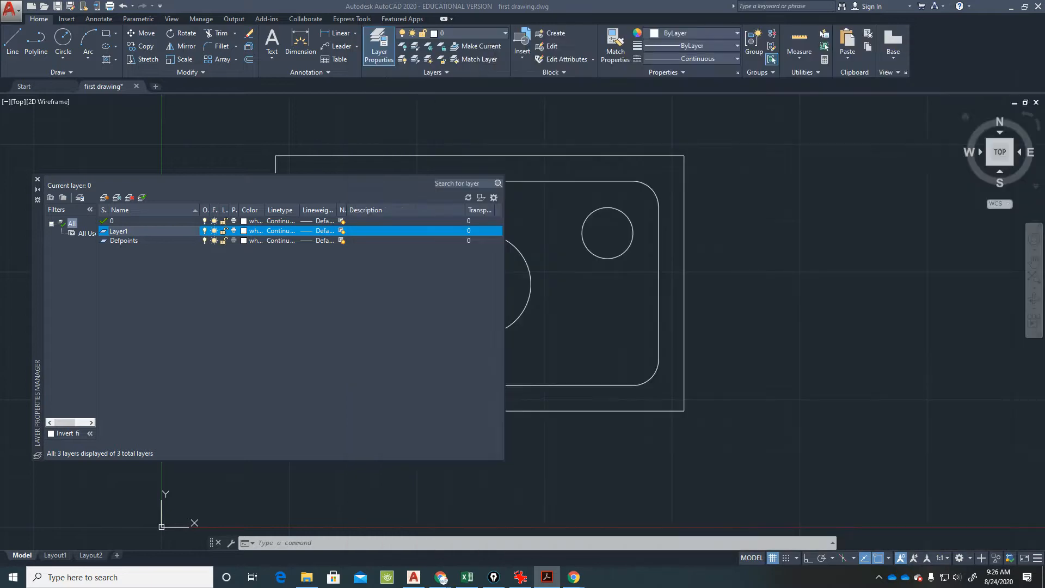
Name the new layer OBJECT LINES
click(143, 233)
key(BackSpace)
key(BackSpace)
key(BackSpace)
key(BackSpace)
key(BackSpace)
text(OBJECT LINE)
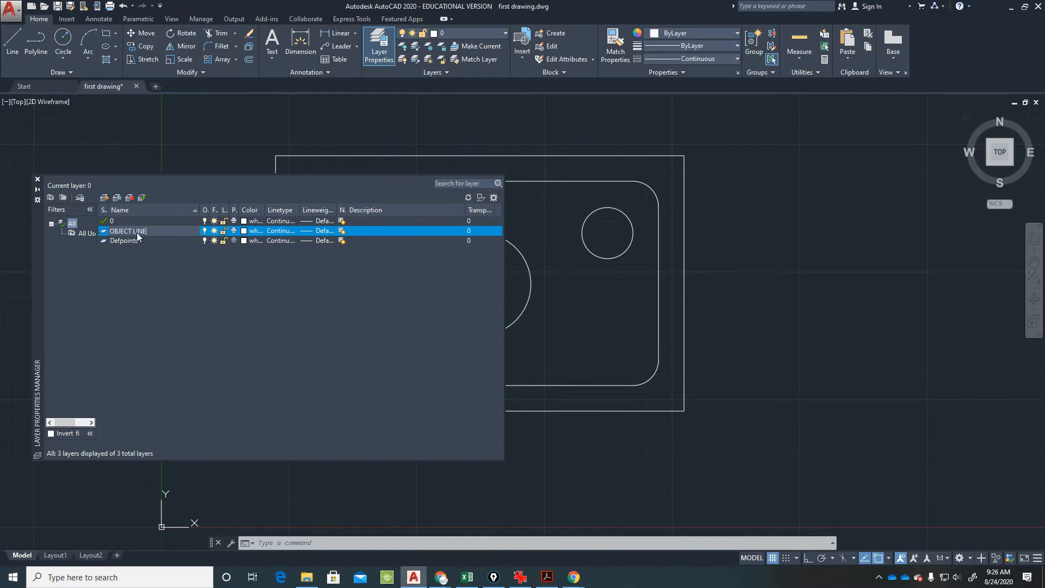
text(S)
key(Return)
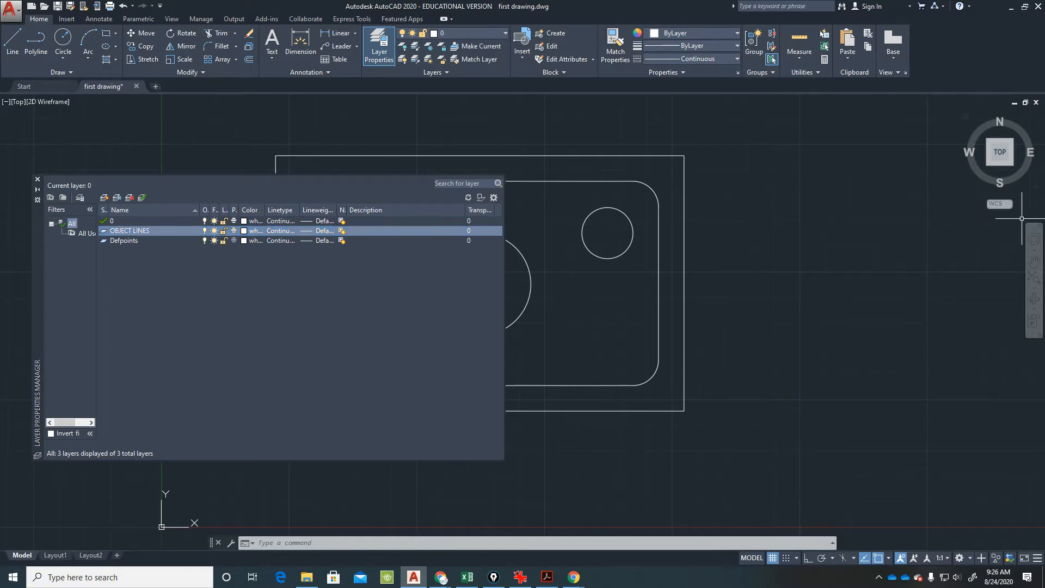
Check the object line settings in the PDF and set the OBJECT LINES layer's color to blue
click(1044, 220)
drag(1044, 51, 392, 37)
drag(511, 542, 590, 547)
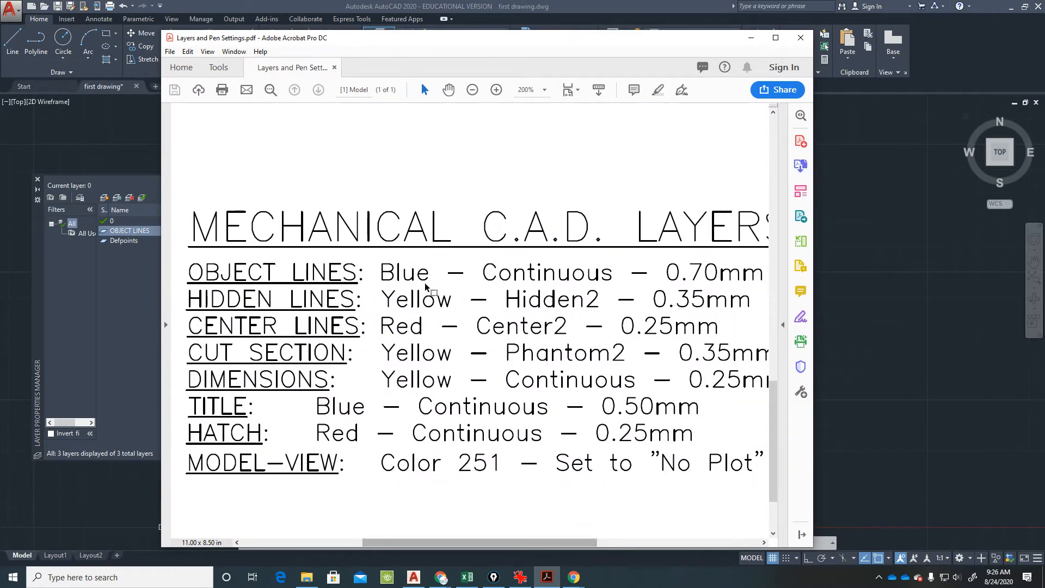
drag(512, 43, 1044, 48)
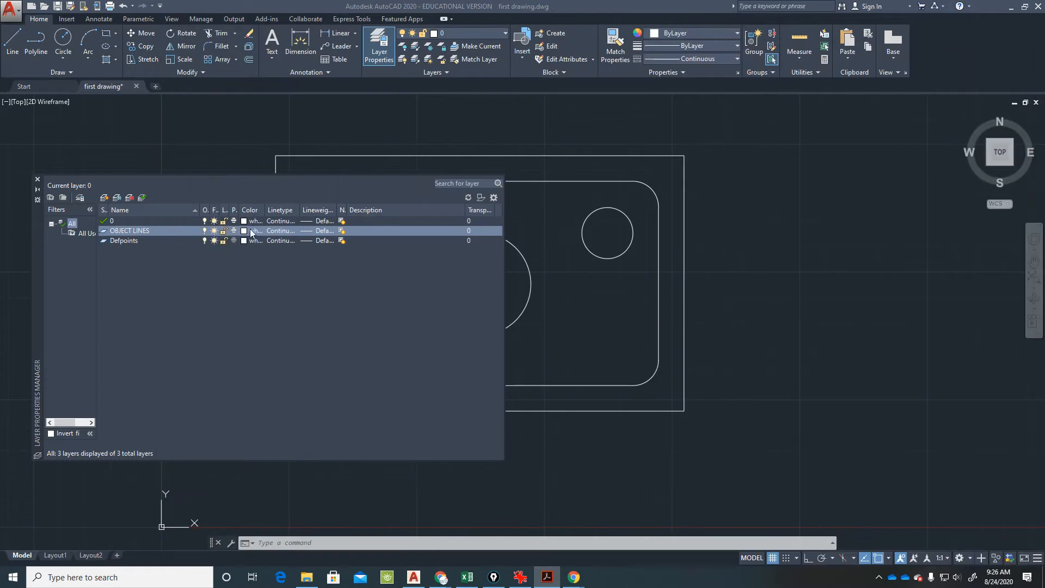
drag(265, 212, 271, 213)
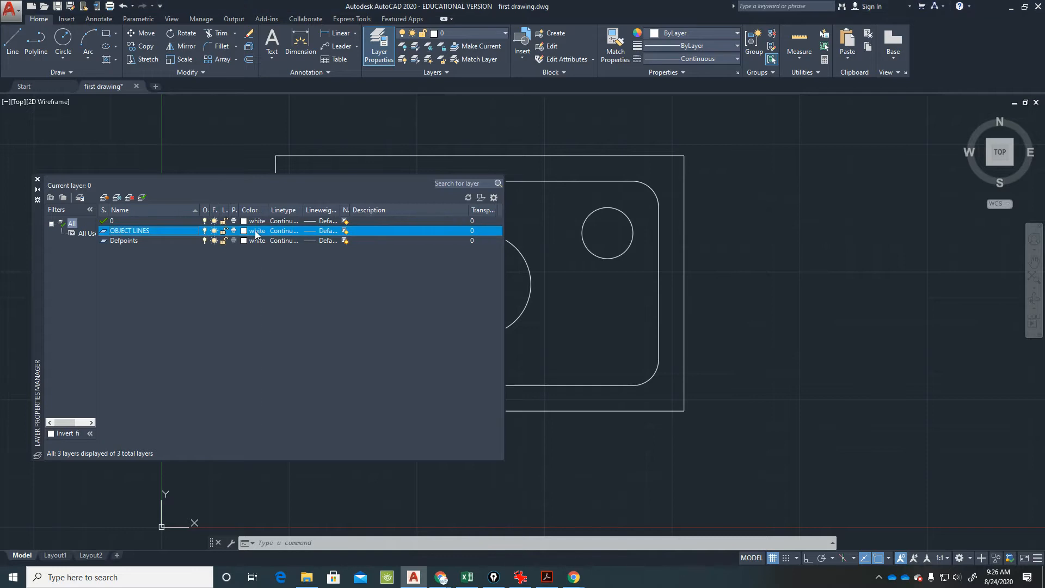
click(255, 231)
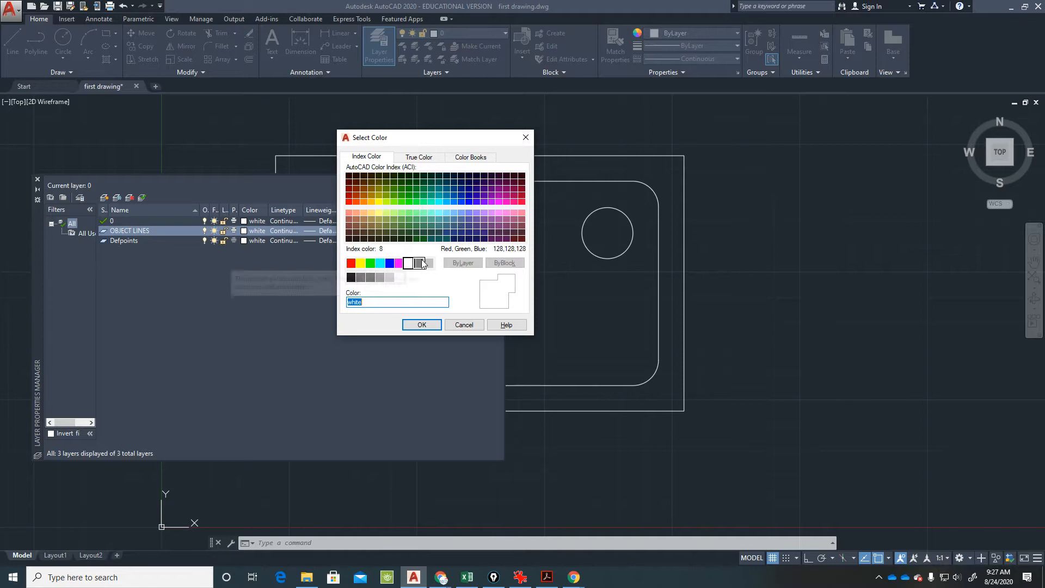
click(389, 264)
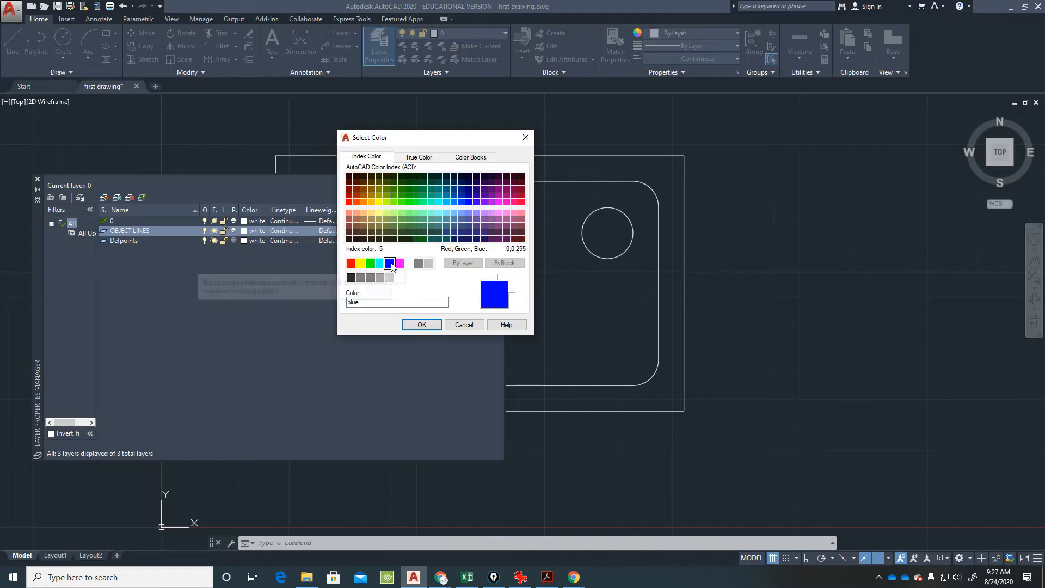
click(420, 324)
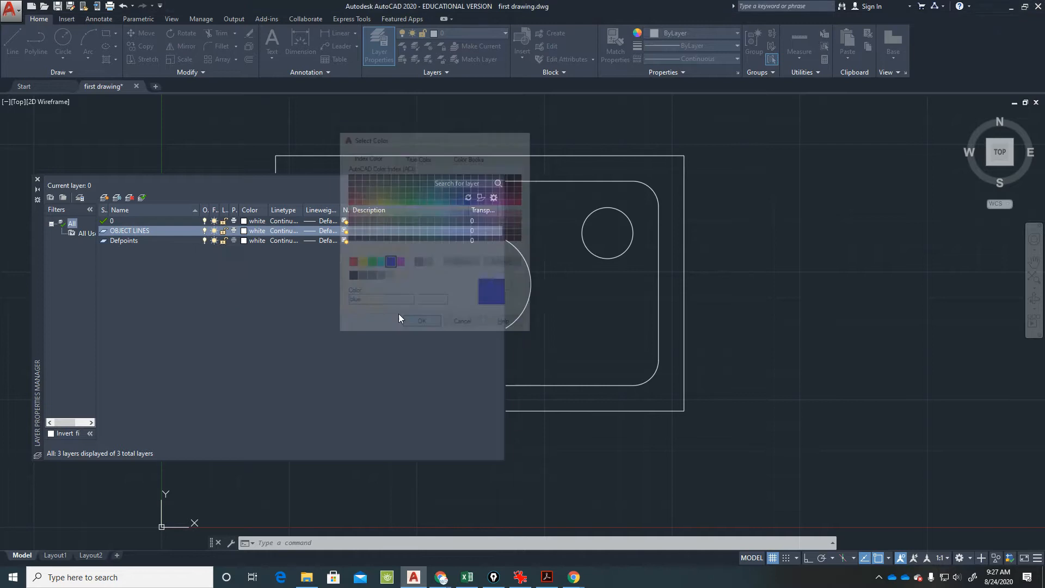
Assign the Continuous linetype to the OBJECT LINES layer, checking it against the layer settings PDF
click(284, 232)
click(285, 231)
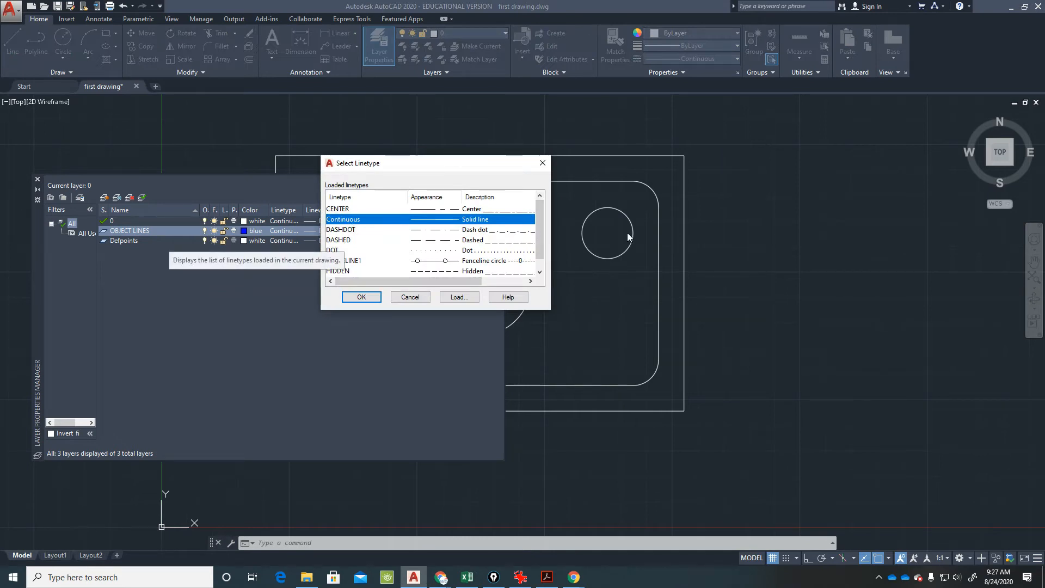
drag(1044, 60, 496, 50)
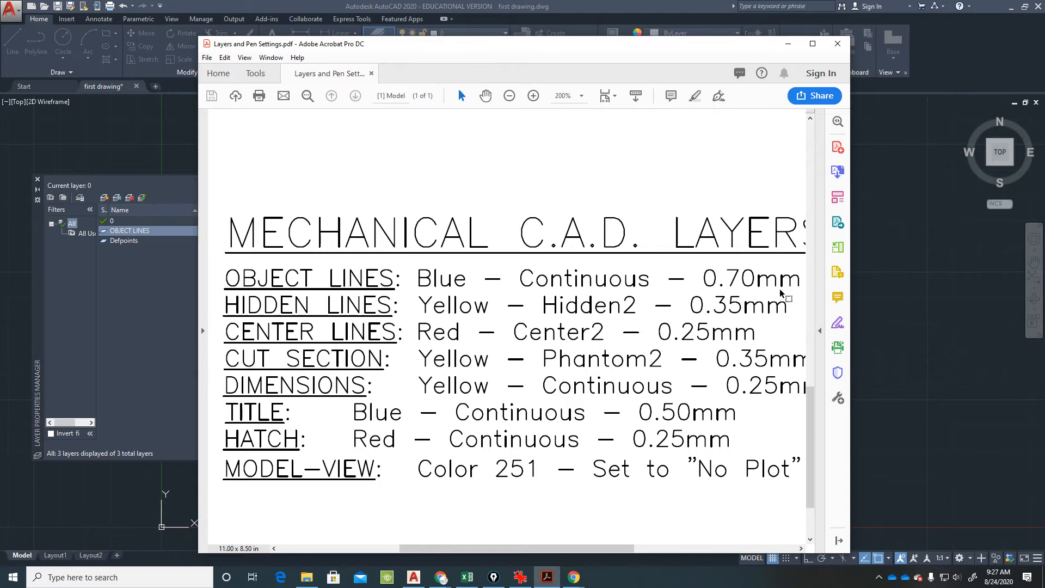
drag(697, 58, 1044, 53)
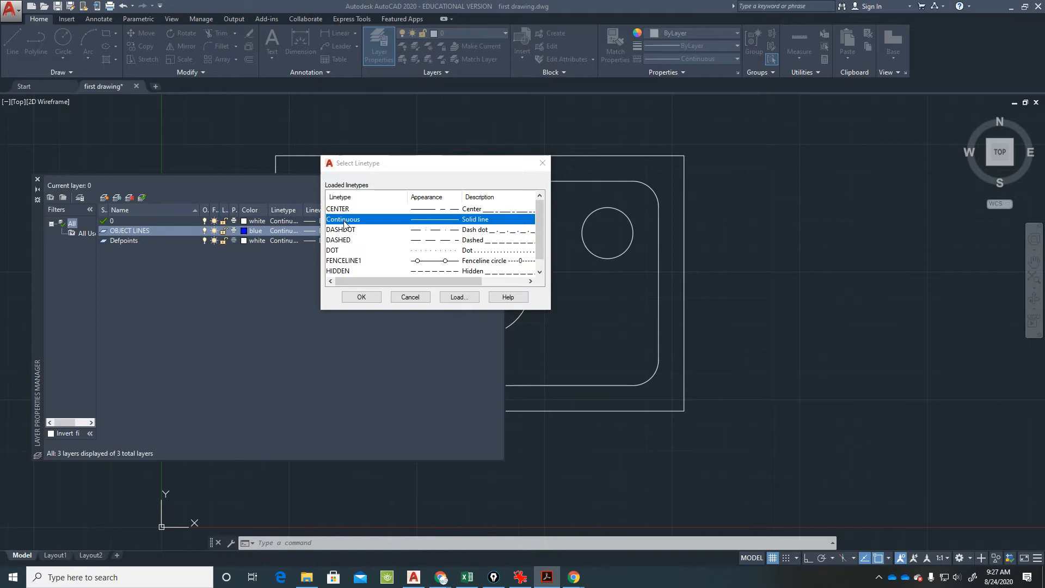
click(361, 296)
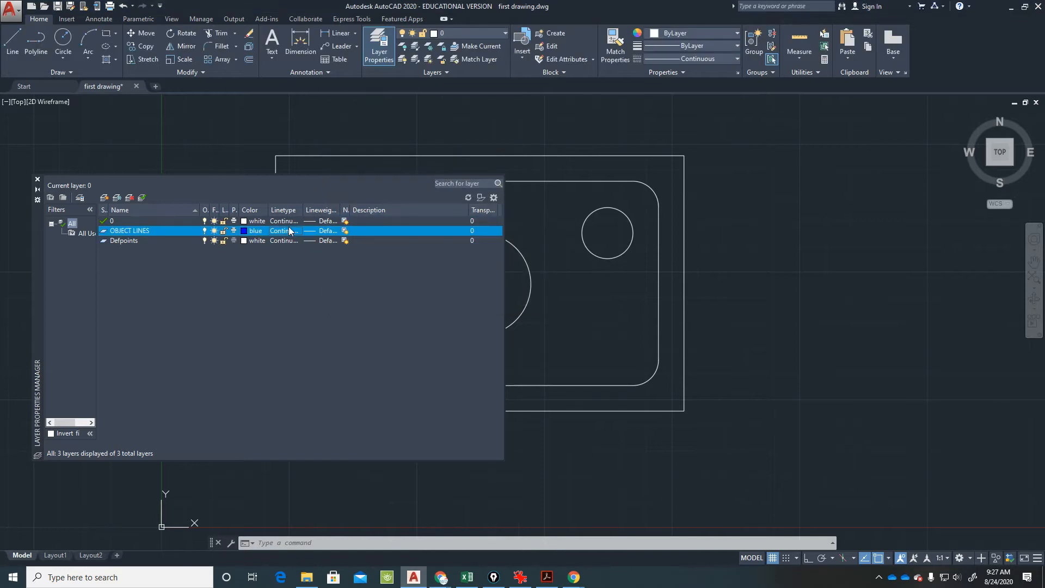
click(291, 233)
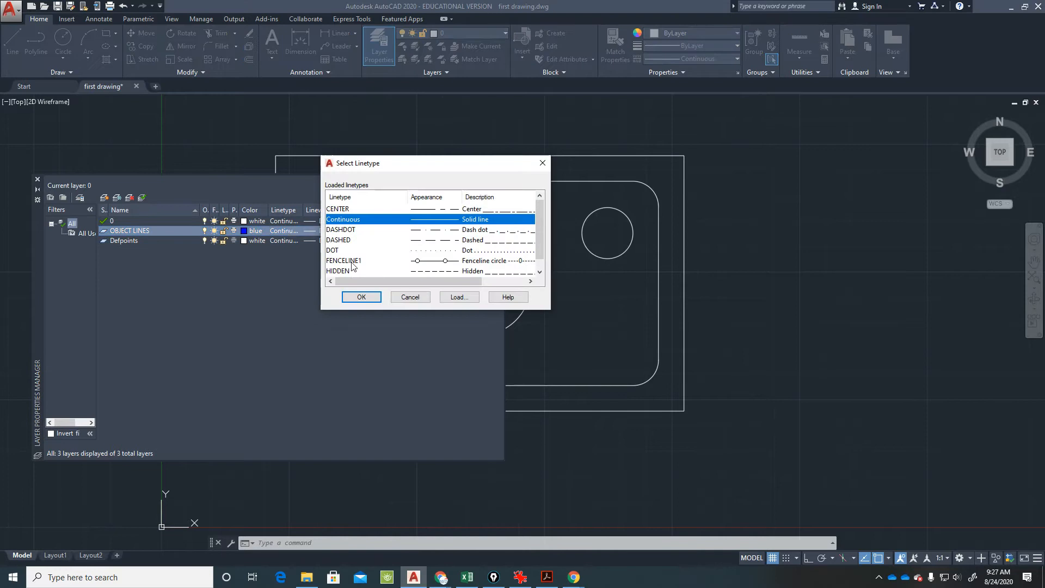
click(353, 296)
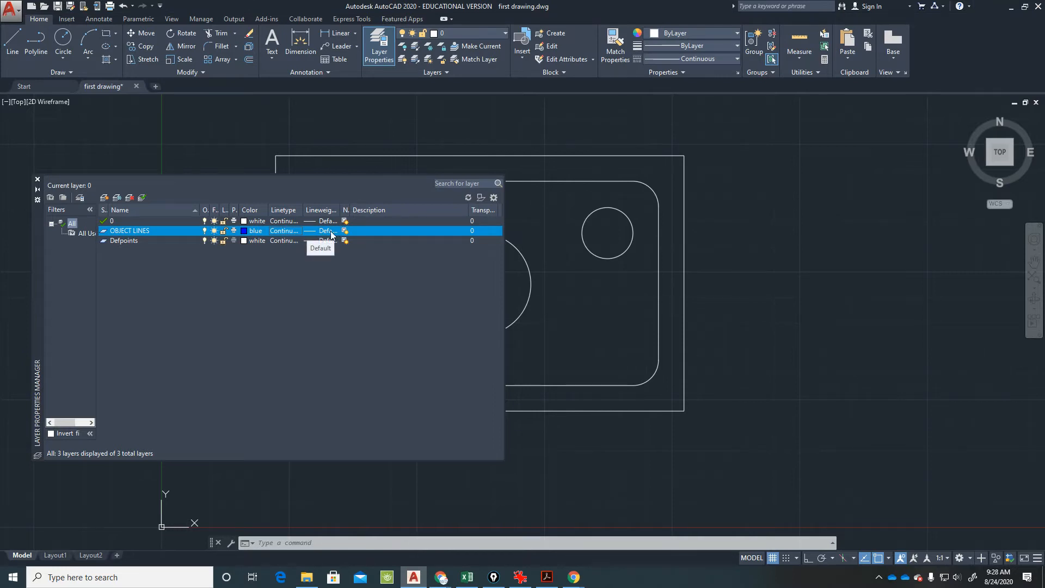
Set the OBJECT LINES layer's lineweight to 0.70 mm and close the Layer Properties Manager
click(331, 234)
drag(493, 207, 493, 224)
click(424, 244)
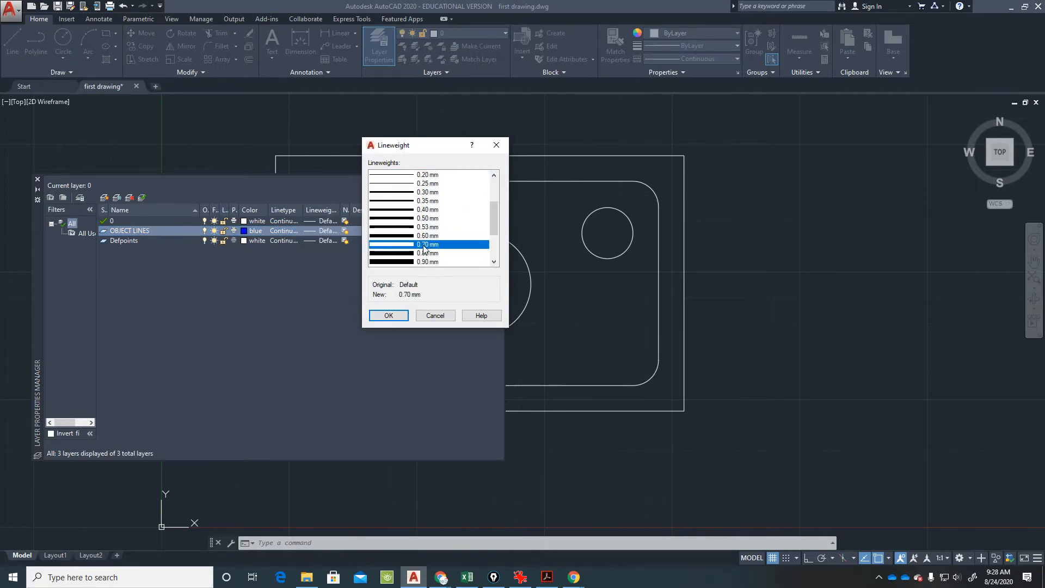
click(388, 316)
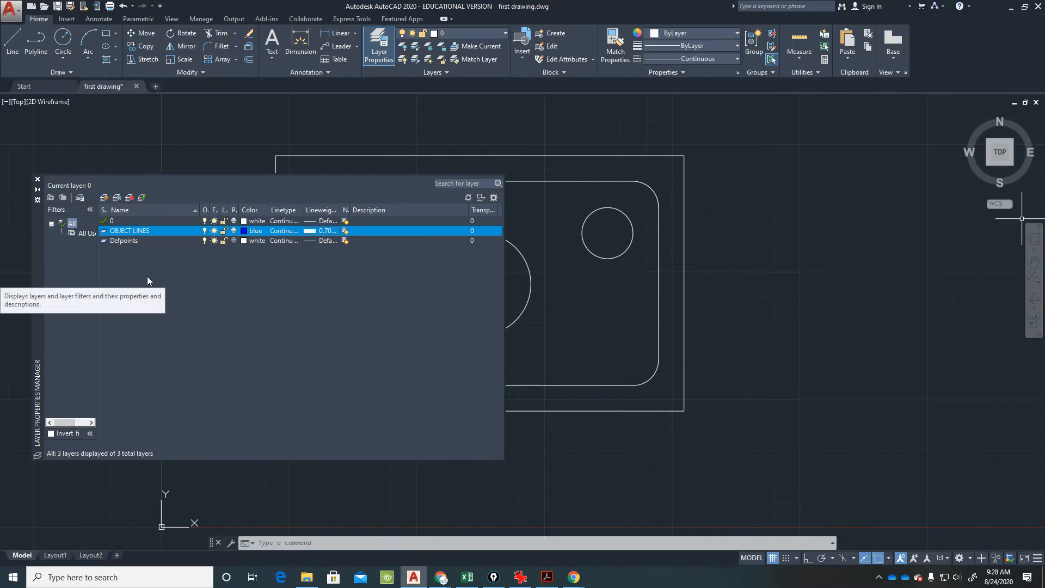
click(38, 181)
click(404, 229)
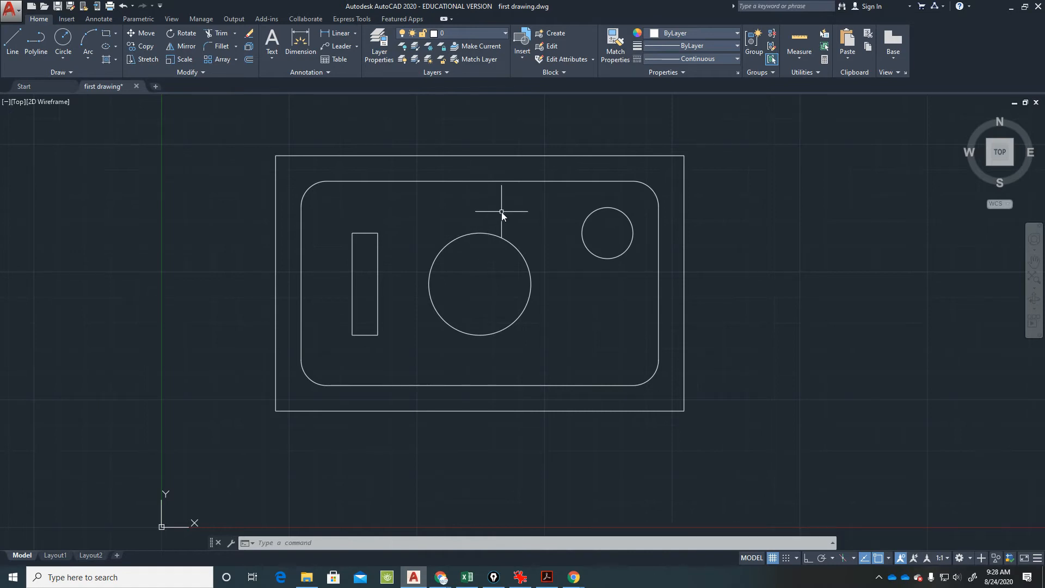
click(472, 203)
key(Escape)
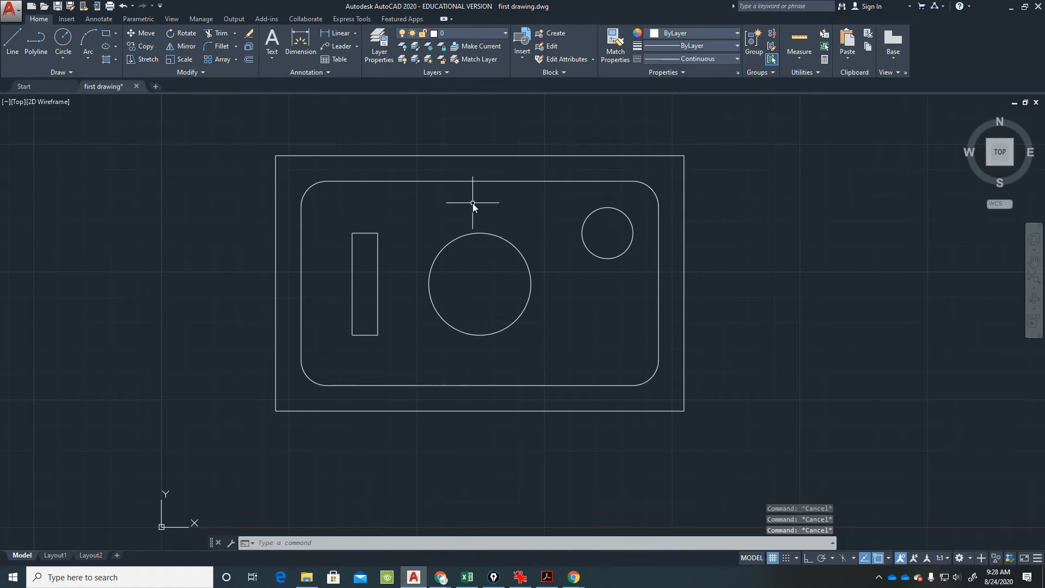
Move the outer rectangle's top edge, the rounded rectangle's top edge and its upper-left corner arc to the OBJECT LINES layer
click(486, 156)
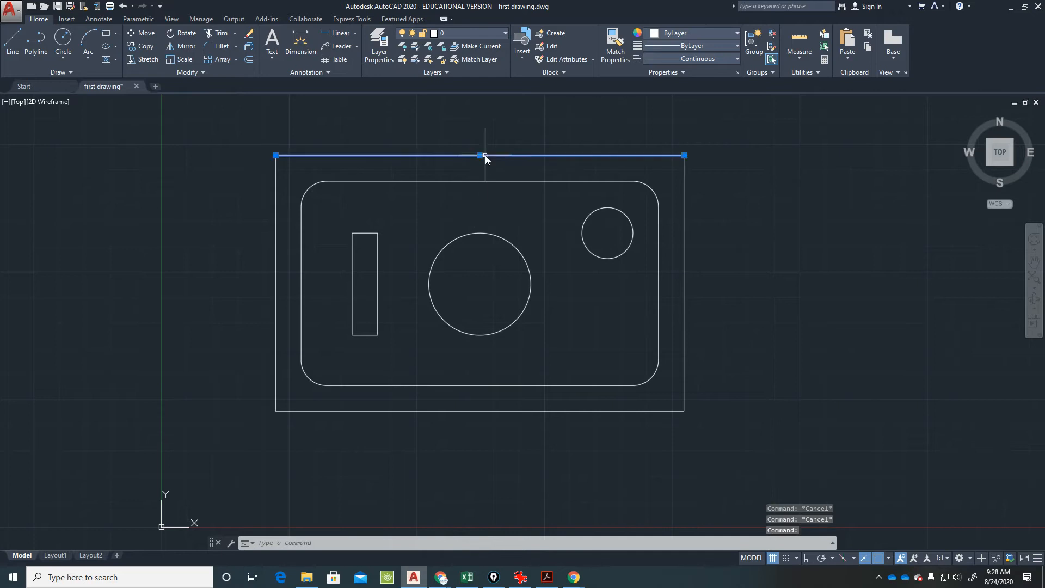
click(471, 182)
click(312, 185)
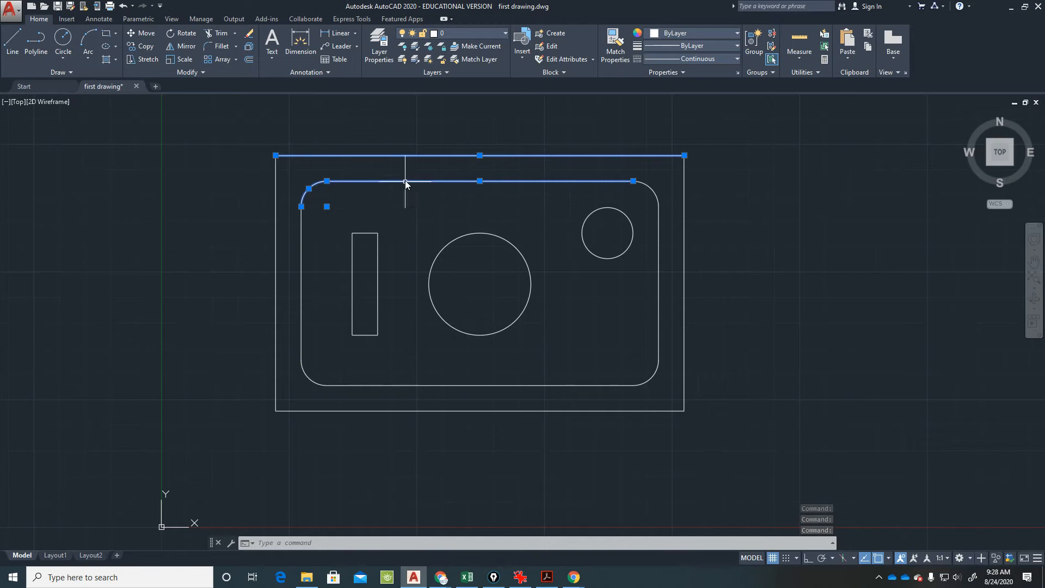
click(467, 33)
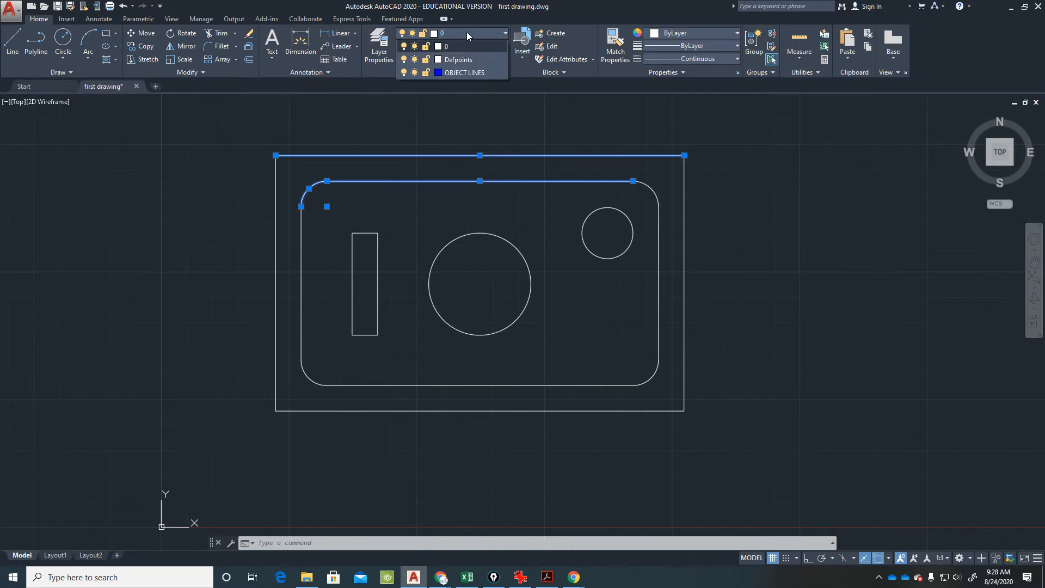
click(465, 72)
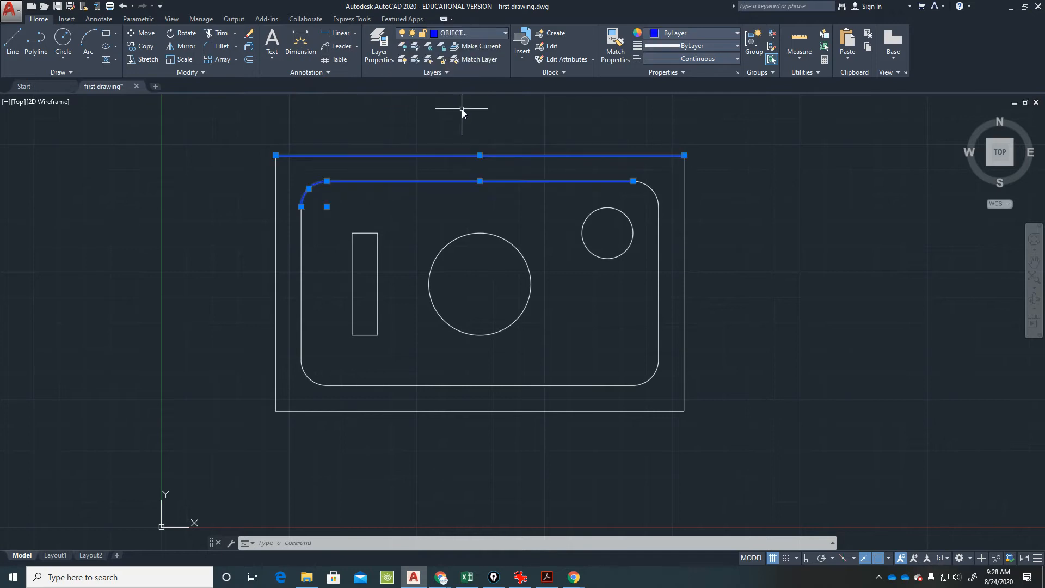
key(Escape)
key(Escape)
key(Escape)
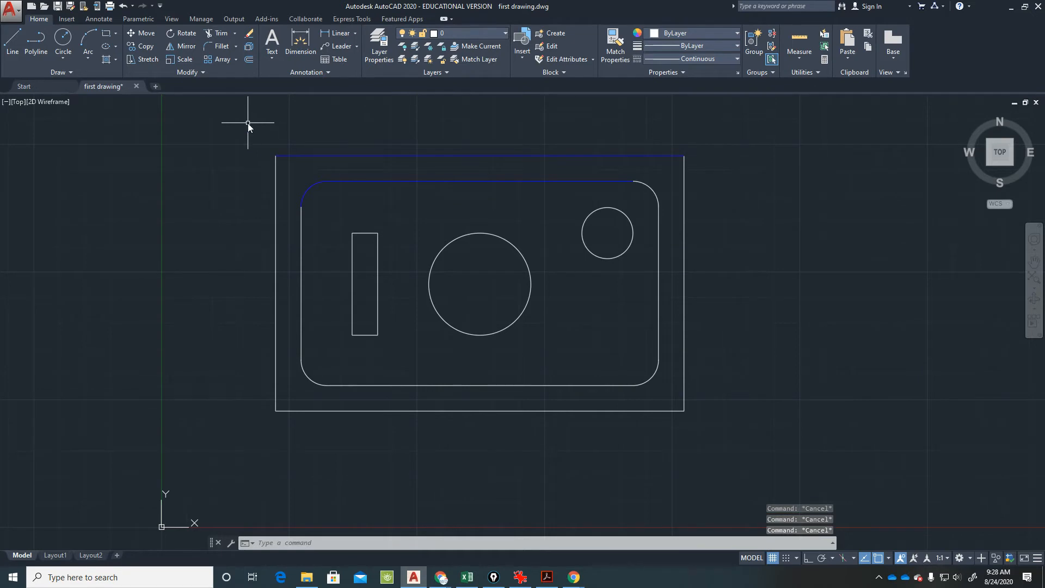
Try assigning all objects in the drawing to the OBJECT LINES layer at once, and undo that layer change
click(253, 123)
click(739, 429)
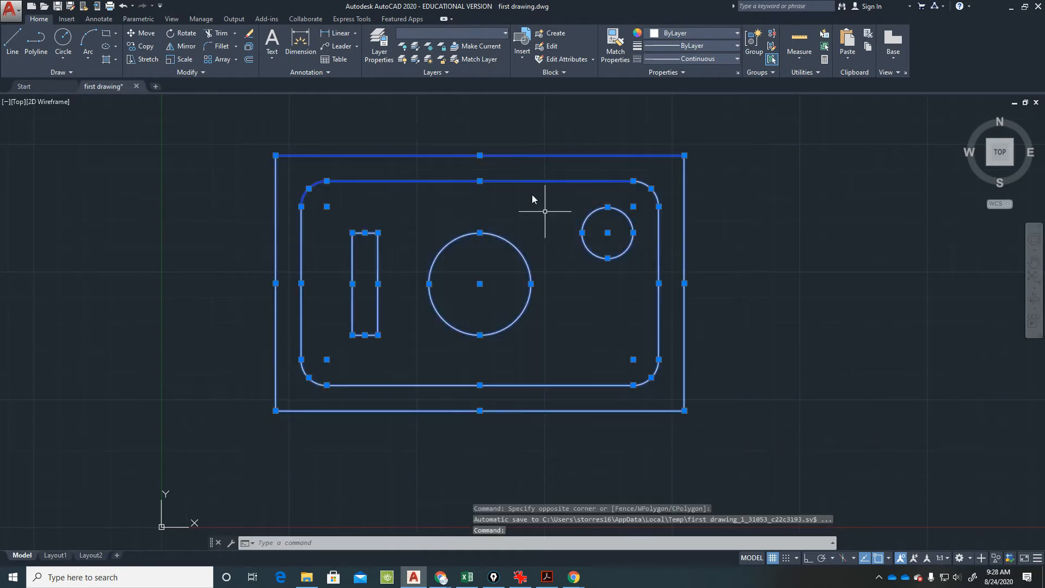
click(462, 35)
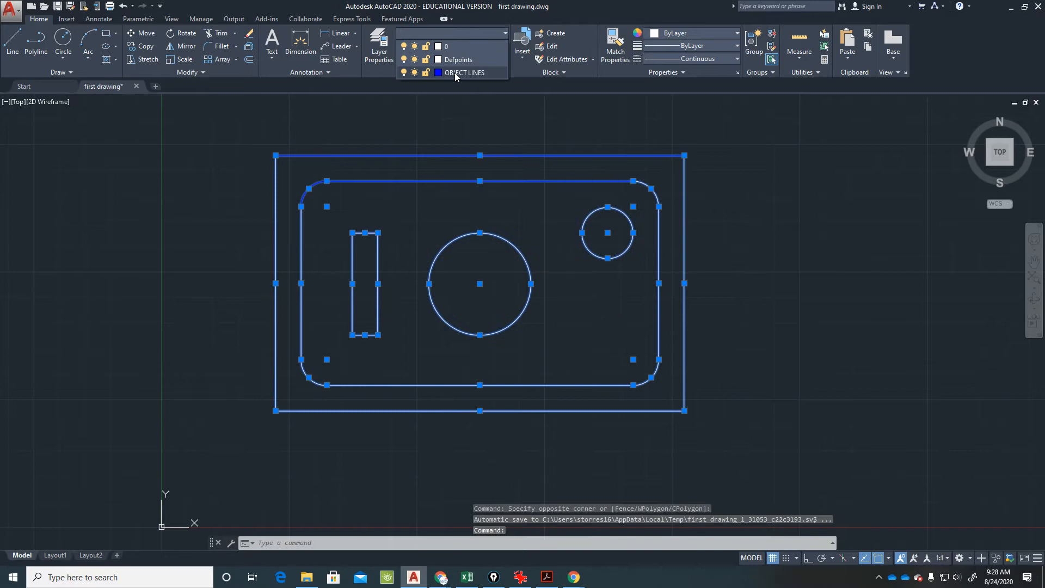
click(456, 72)
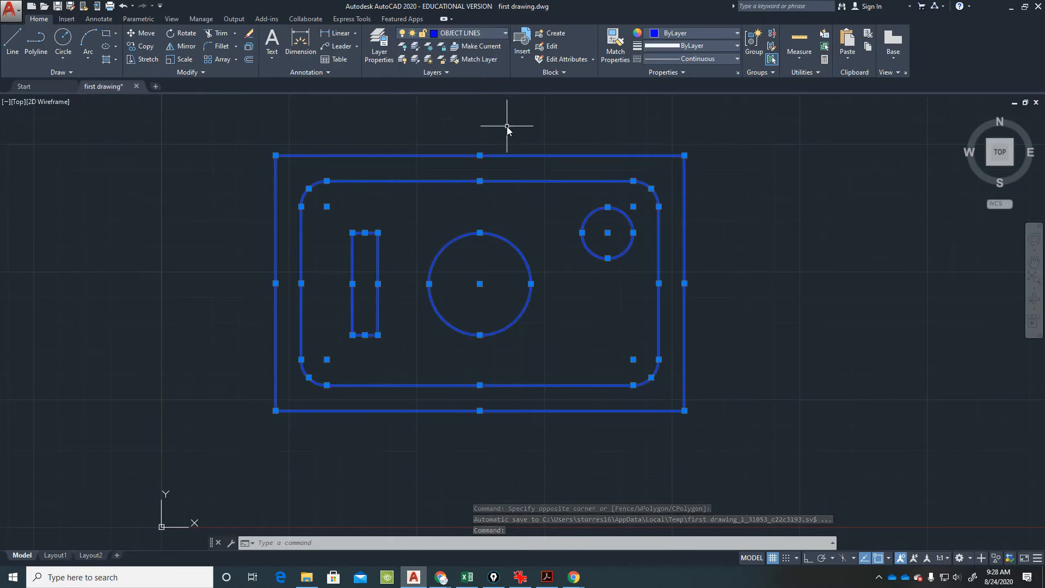
key(Escape)
key(ctrl+z)
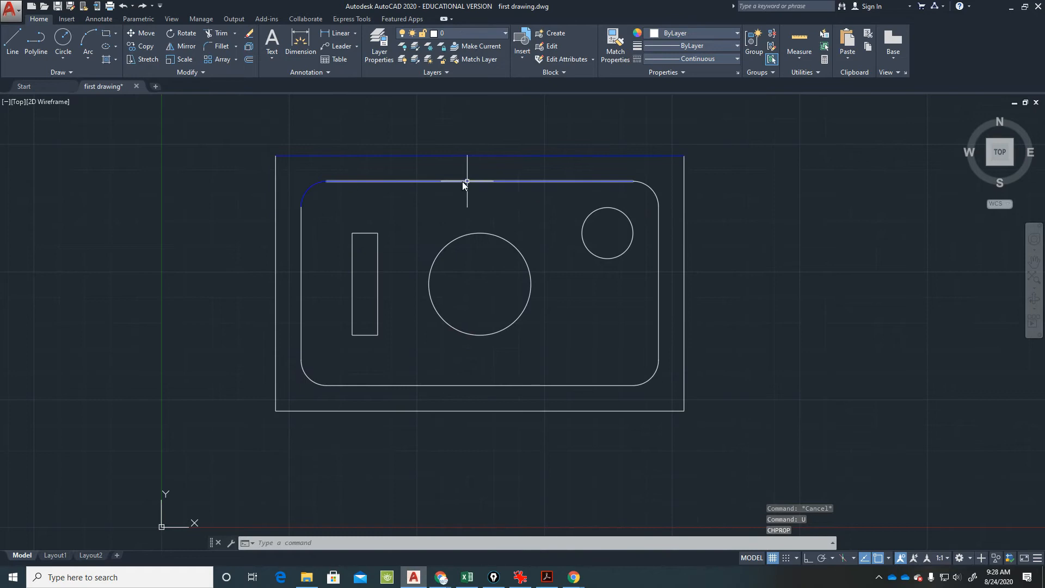
text(MA)
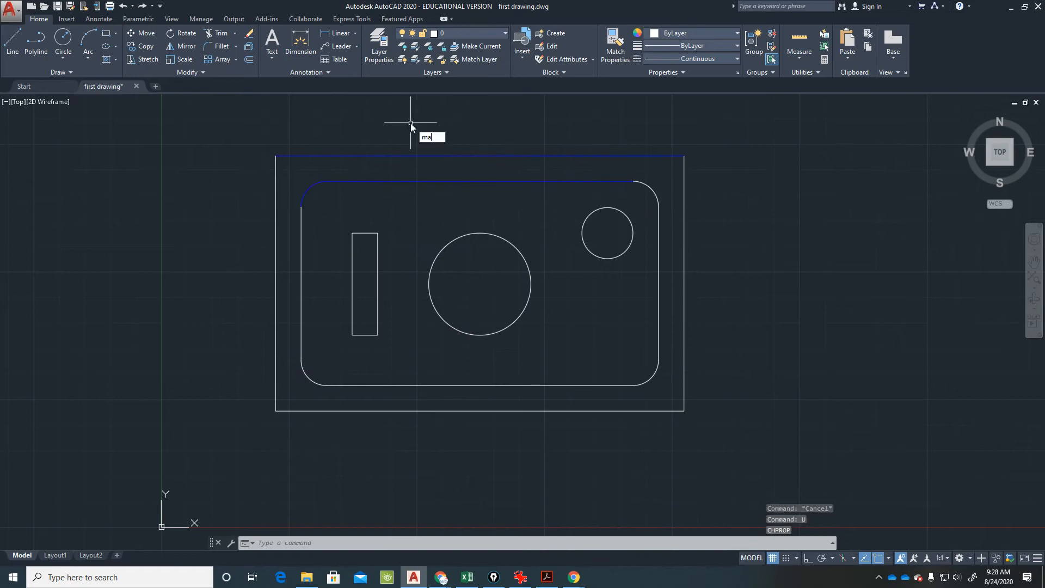
key(Escape)
key(Escape)
Match the properties of the outer rectangle's top edge onto the left edges of the outer, rounded and narrow rectangles
text(MA)
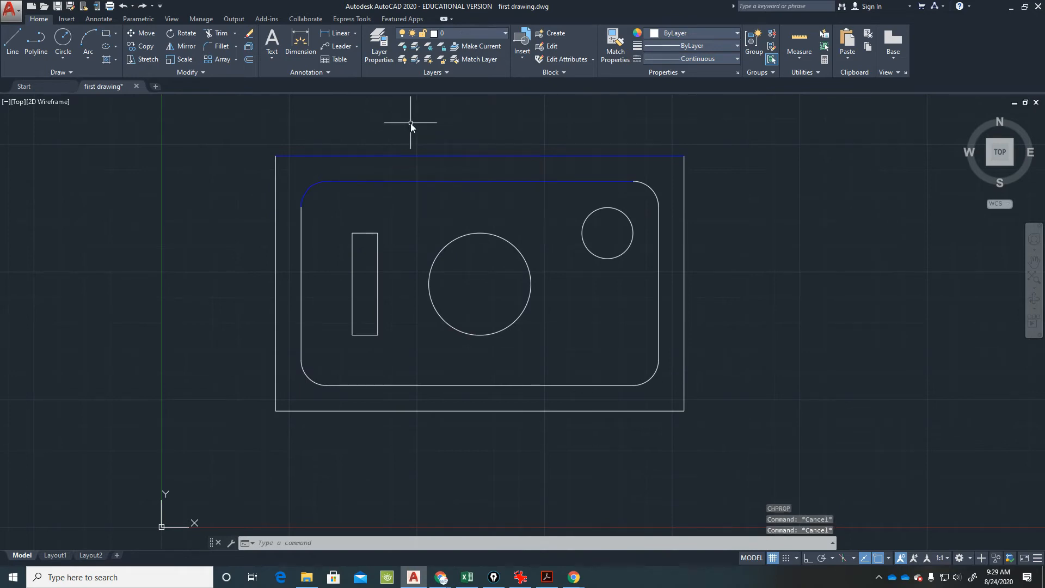
key(Return)
click(392, 157)
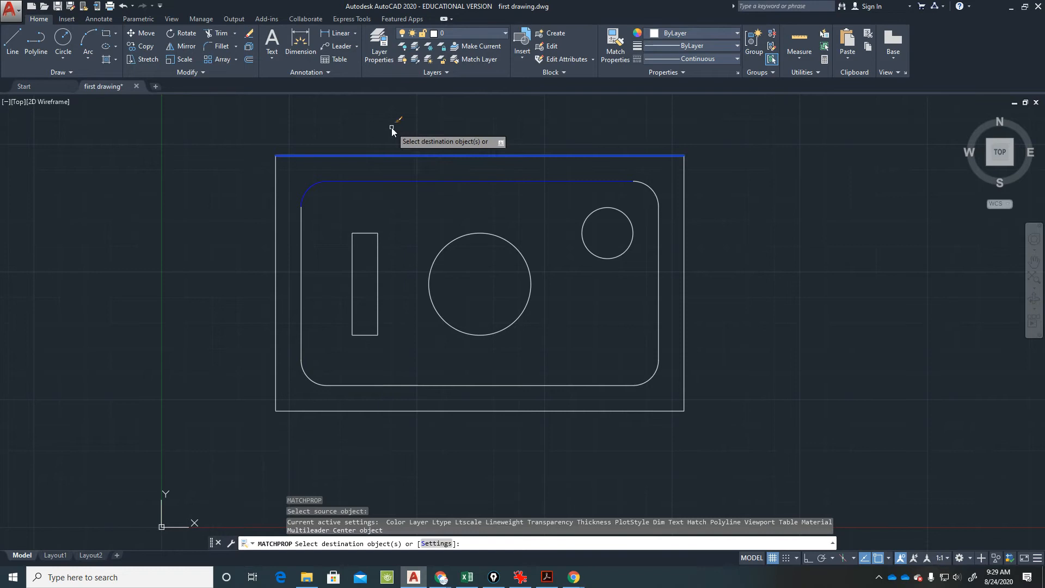
click(276, 195)
click(298, 228)
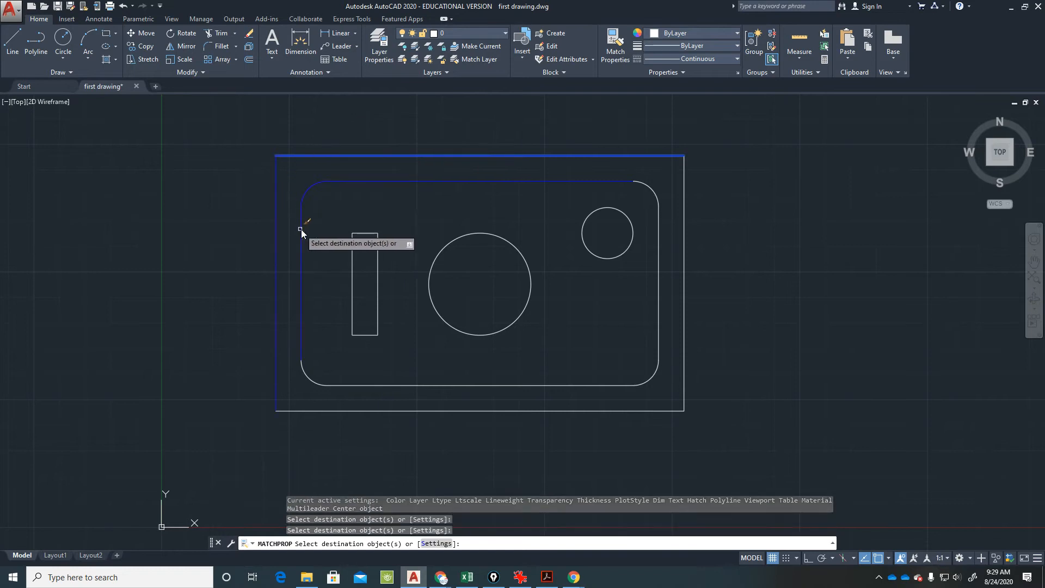
click(351, 247)
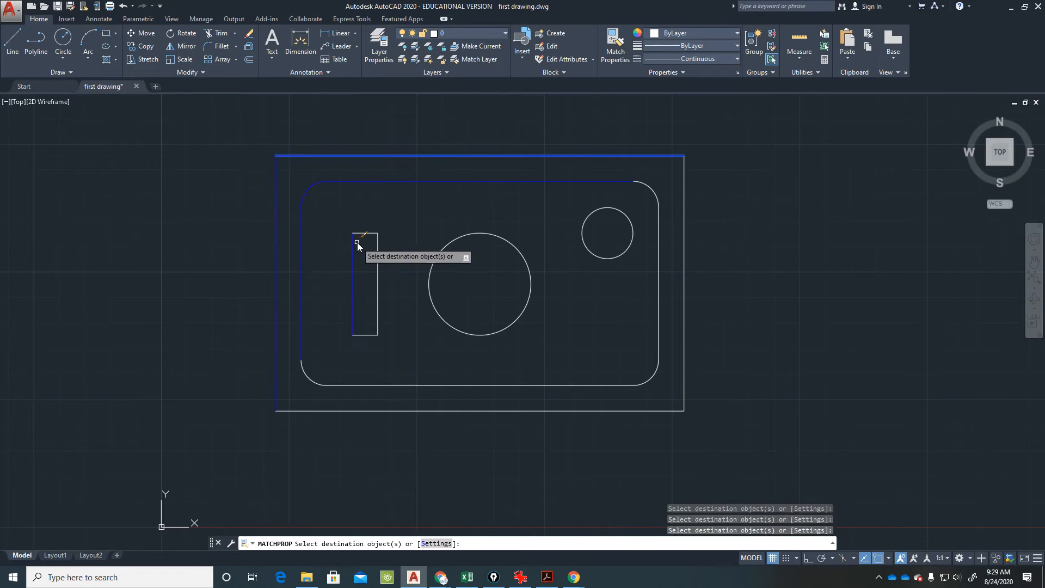
Apply the matched properties to all remaining objects with one window around the whole drawing, and finish Match Properties
click(254, 128)
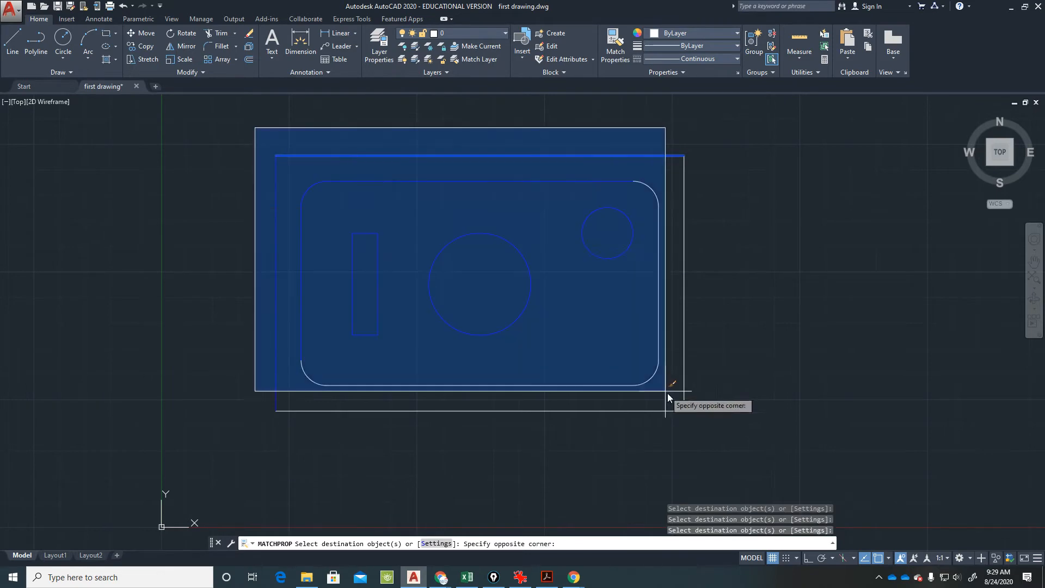
click(696, 415)
key(Return)
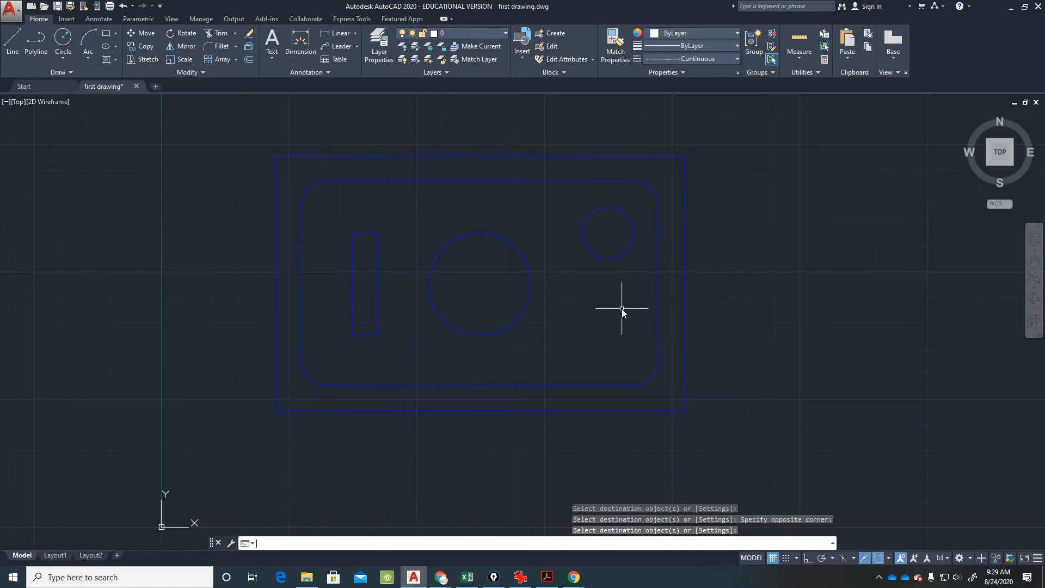
Create a new layer named CENTER LINES in the Layer Properties Manager
text(LA)
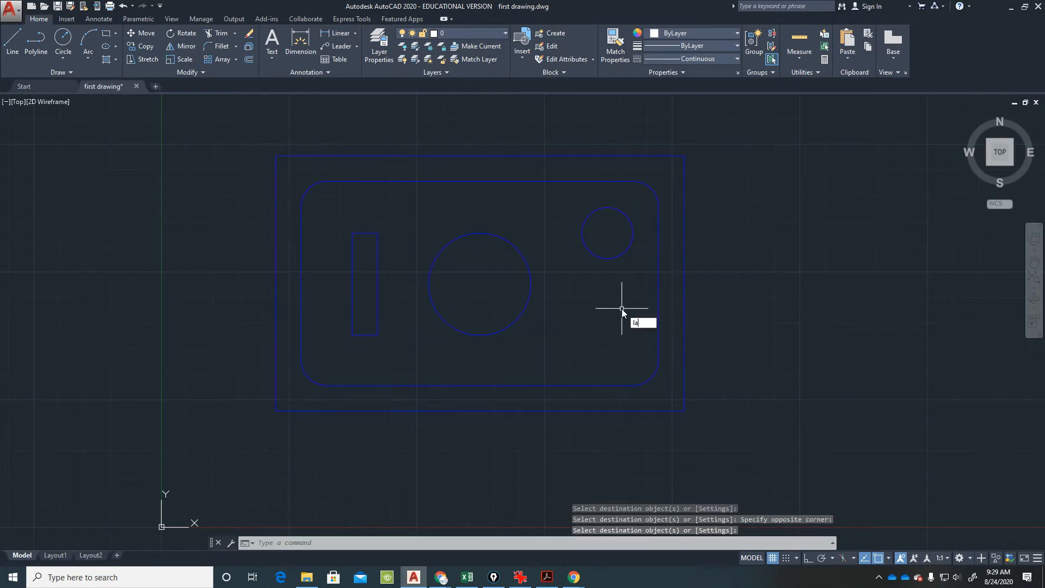
key(Return)
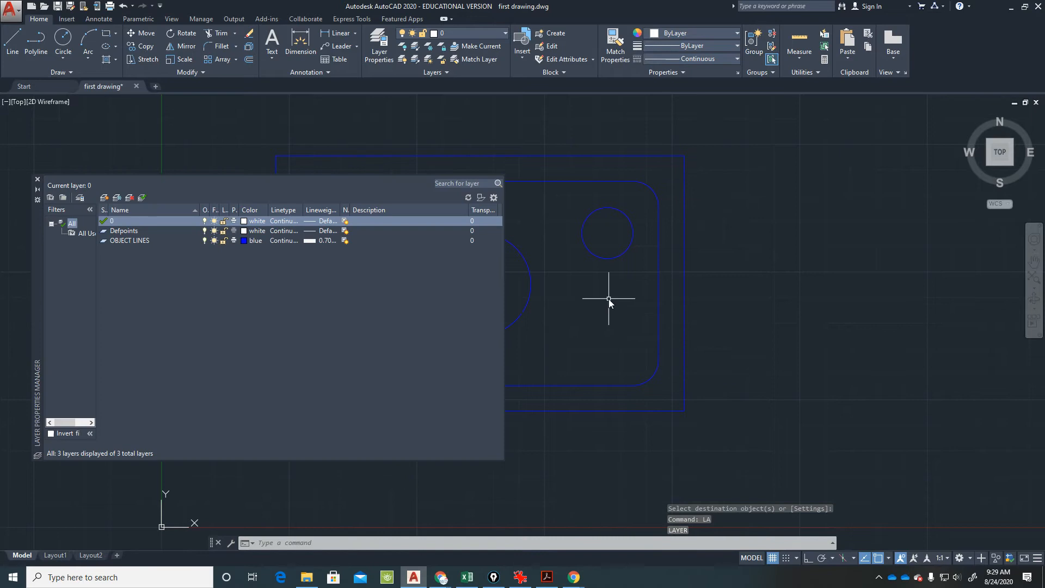
click(104, 197)
text(CEN)
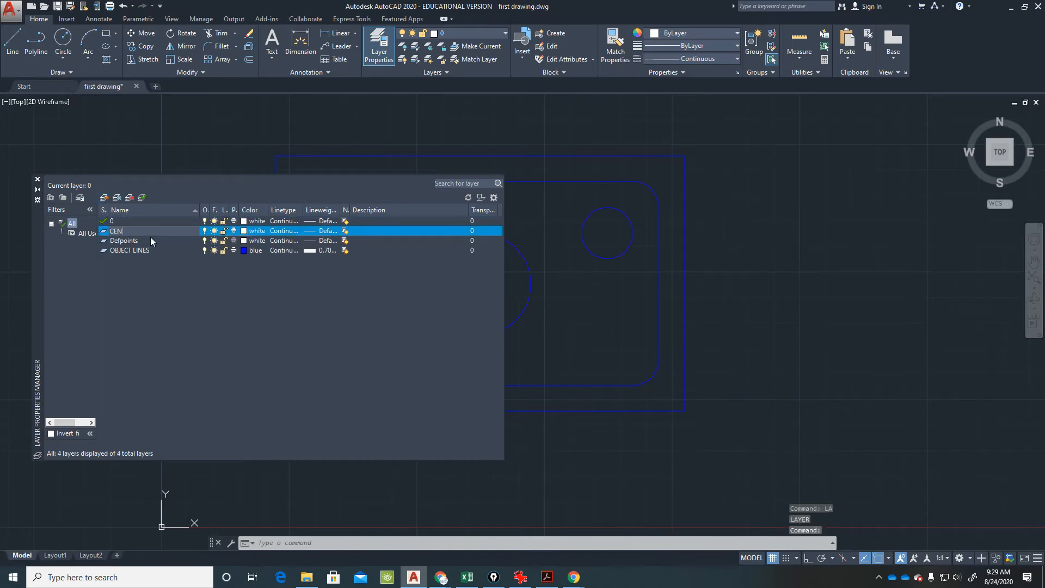
text(TER LINE)
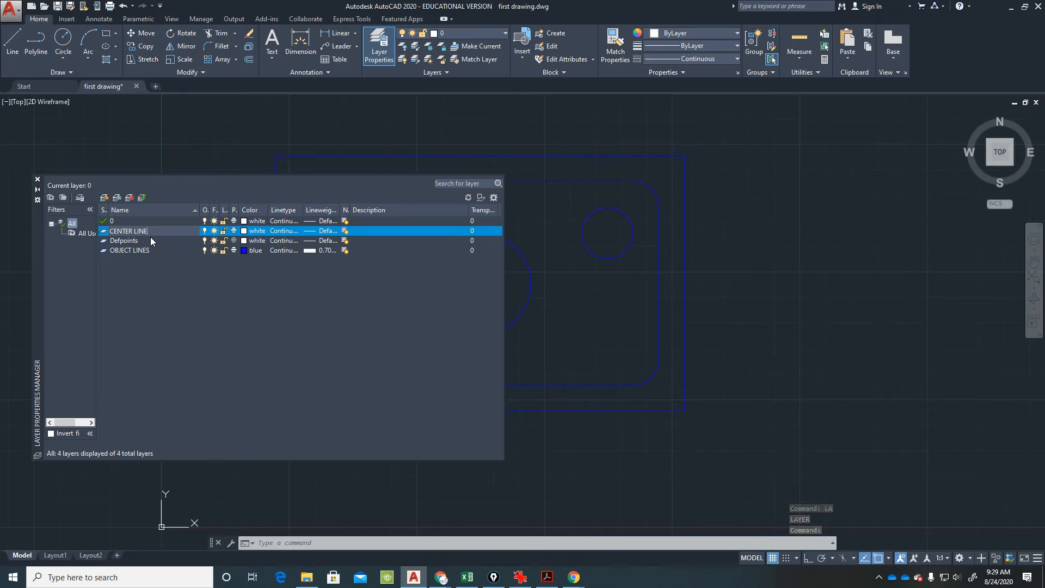
text(S)
key(Return)
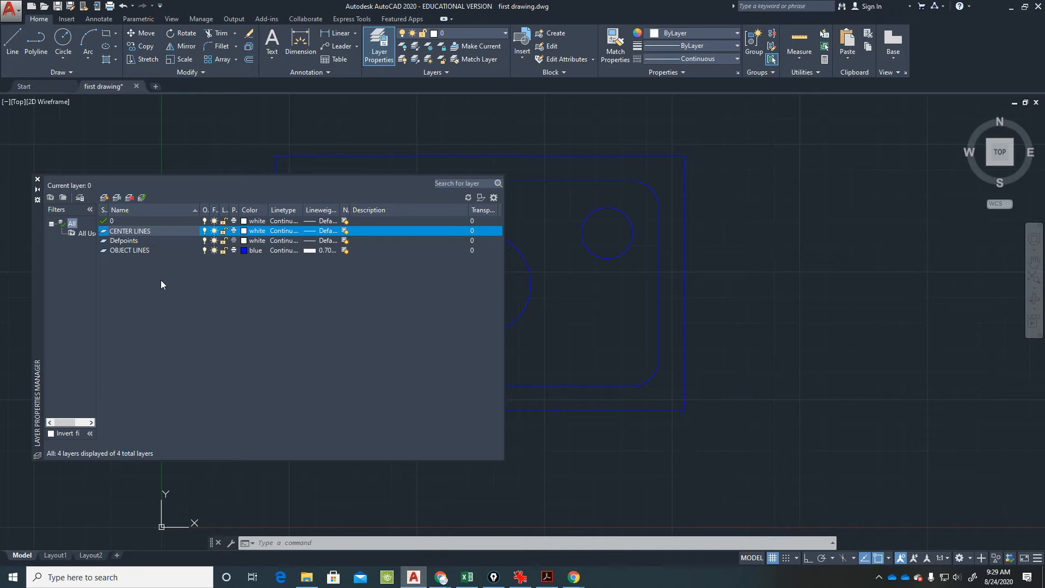
Set the CENTER LINES layer's color to red
click(253, 231)
click(351, 263)
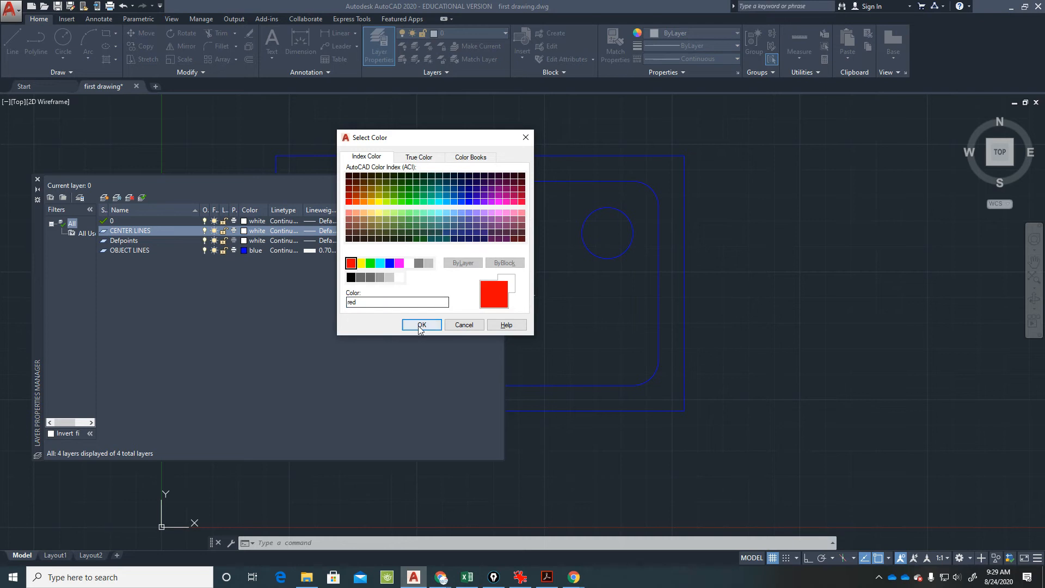
click(422, 324)
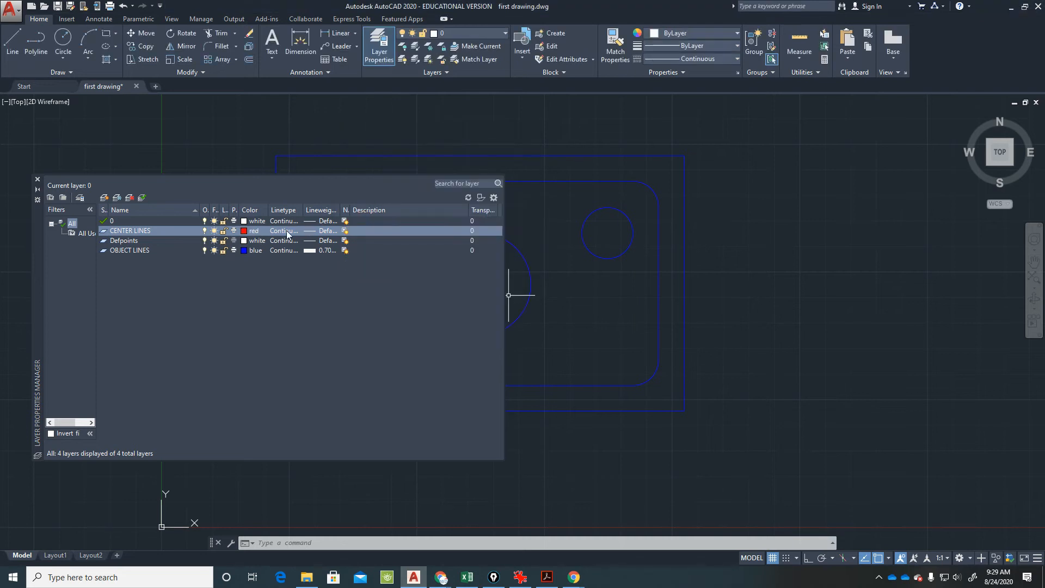
Check the center line settings in the layer settings PDF and load the CENTER2 linetype from acad.lin for the CENTER LINES layer
key(alt+Tab)
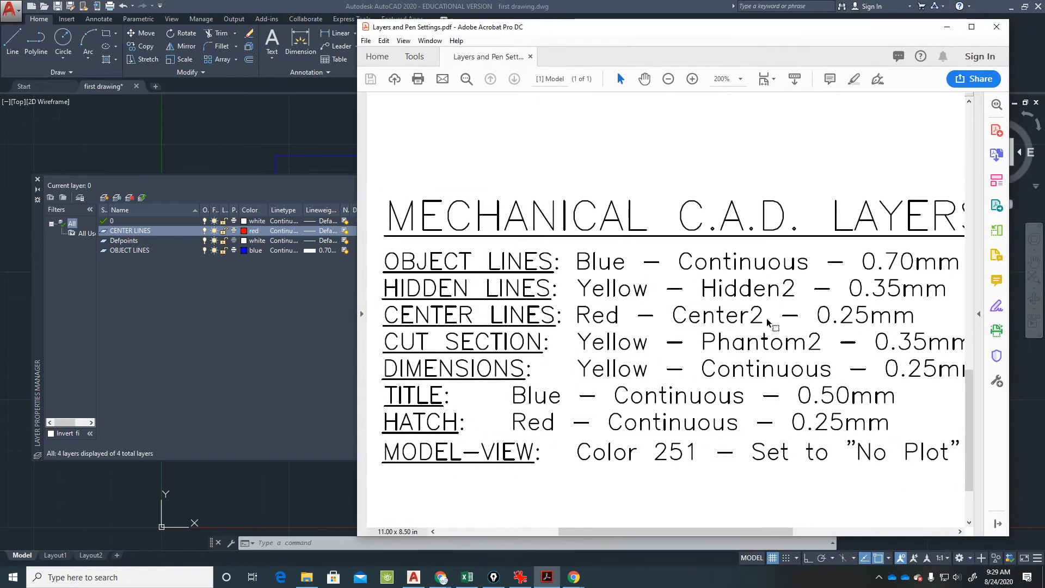
drag(752, 34, 1044, 39)
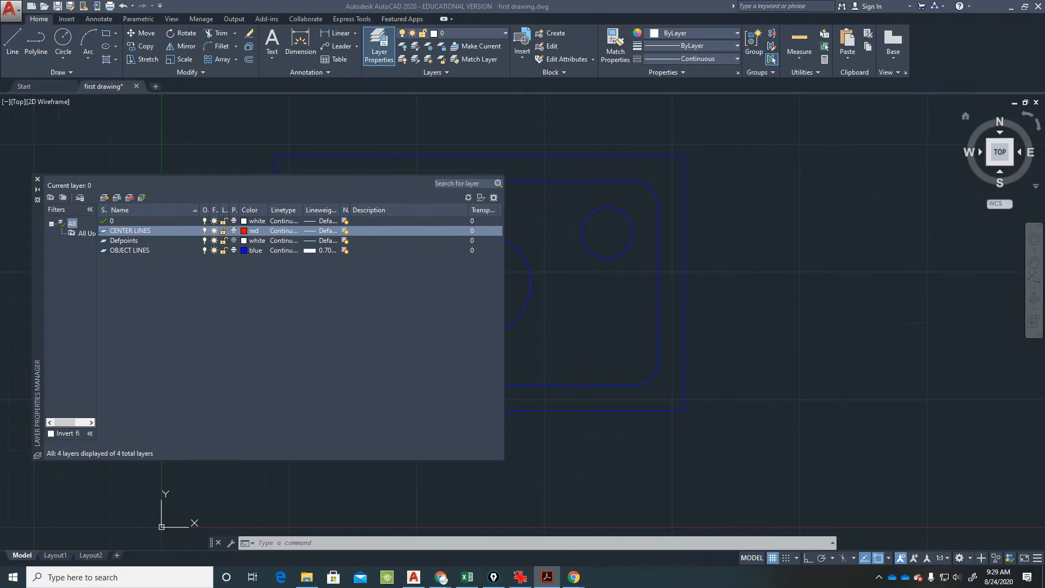
click(282, 231)
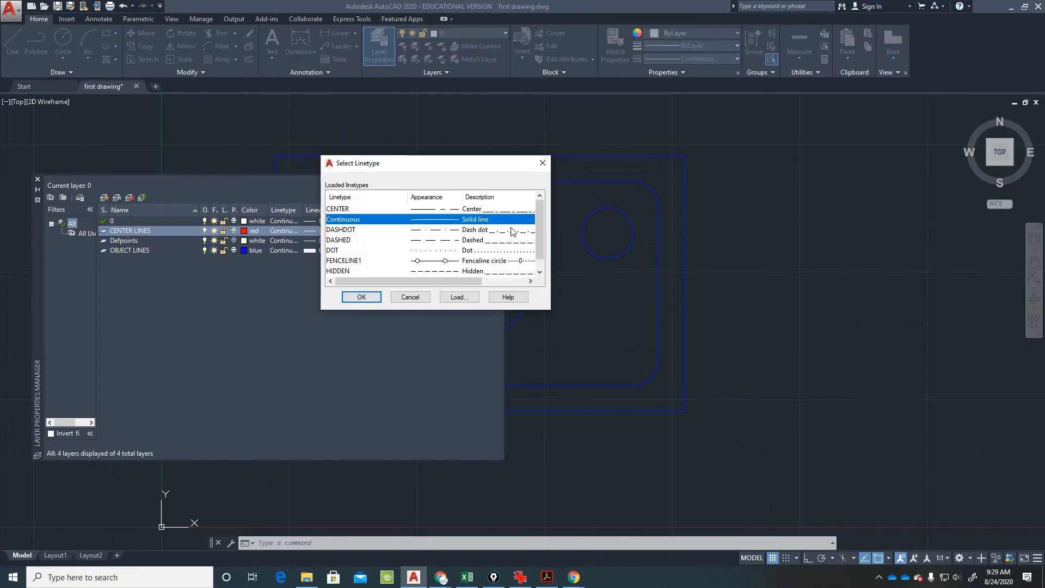
drag(538, 218, 537, 223)
drag(451, 169, 585, 137)
scroll(673, 202, down, 1)
scroll(673, 201, up, 1)
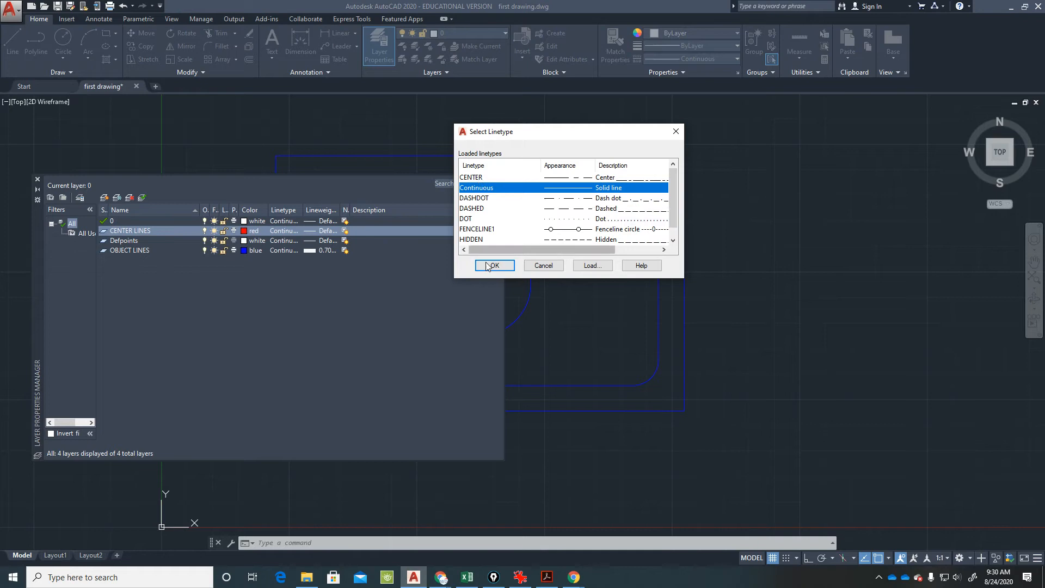
click(596, 268)
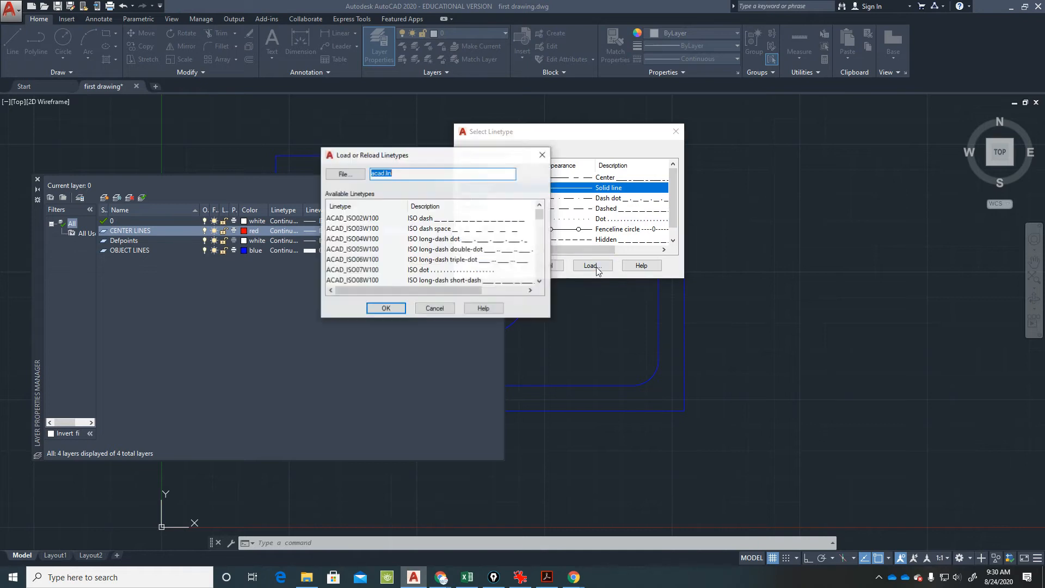
drag(542, 217, 542, 245)
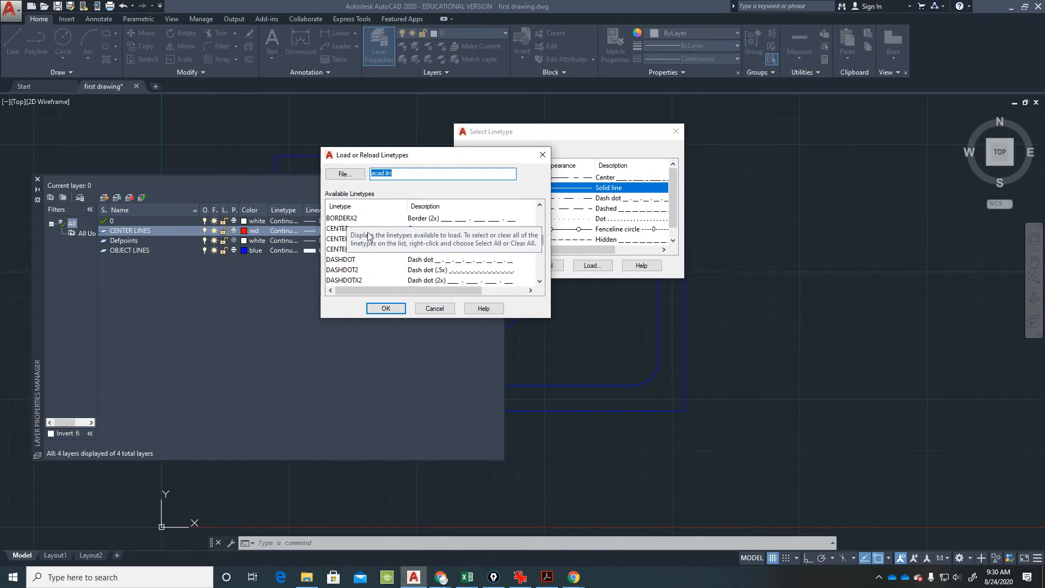
click(340, 239)
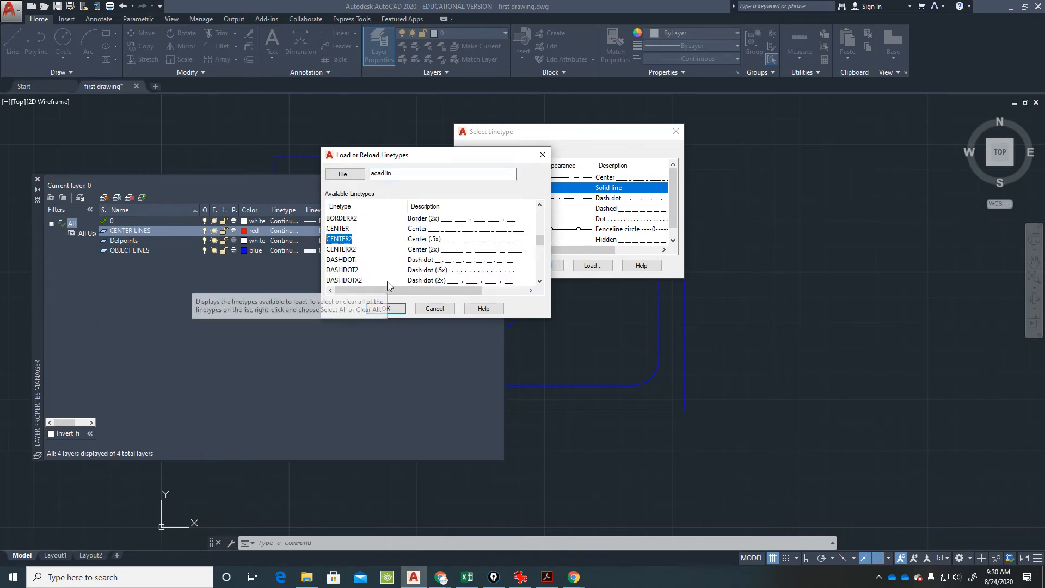
click(386, 309)
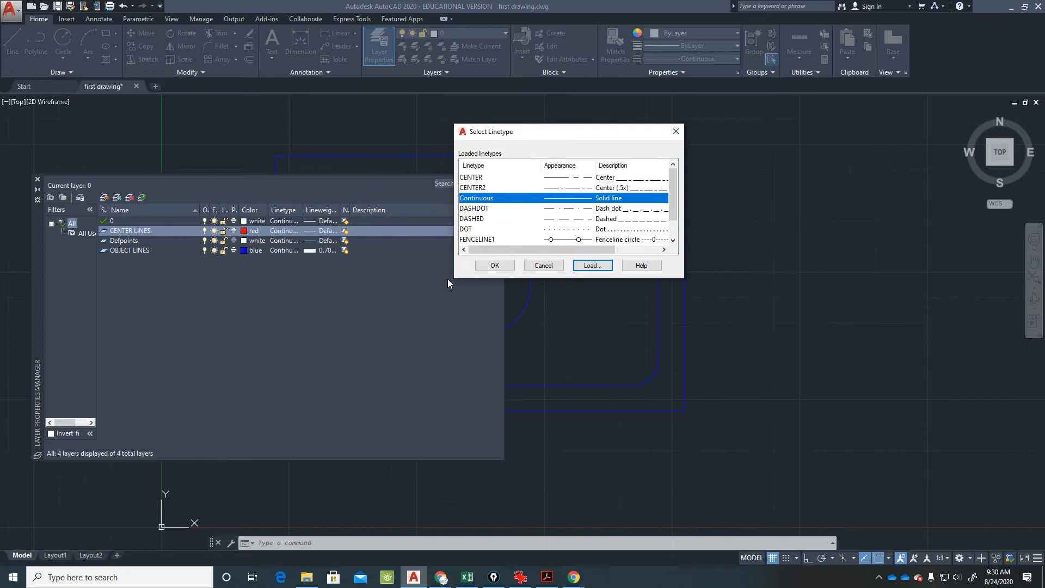
Assign the CENTER2 linetype and a 0.25 mm lineweight to the CENTER LINES layer, and close the Layer Properties Manager
click(477, 188)
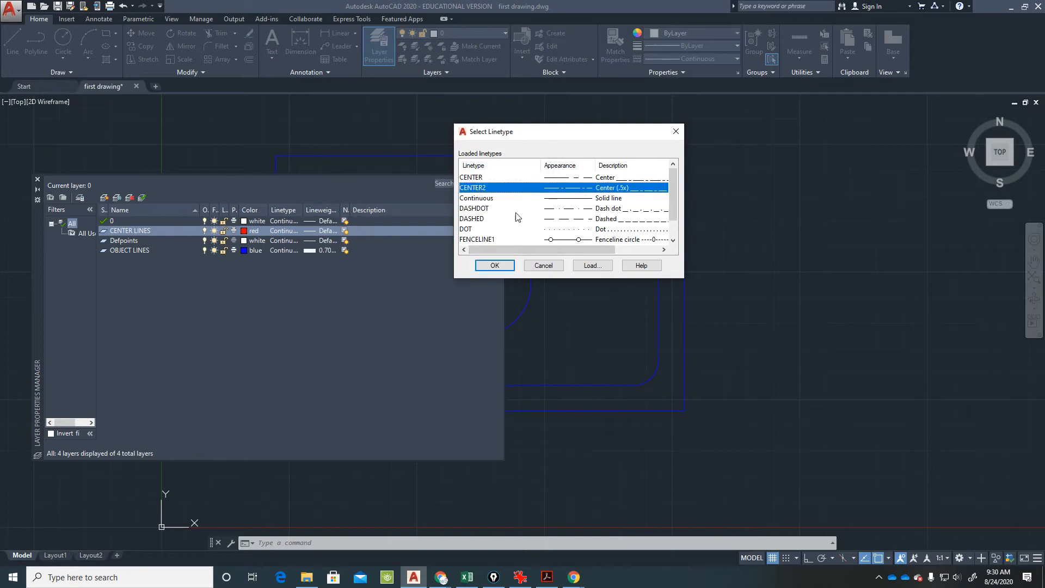
click(494, 265)
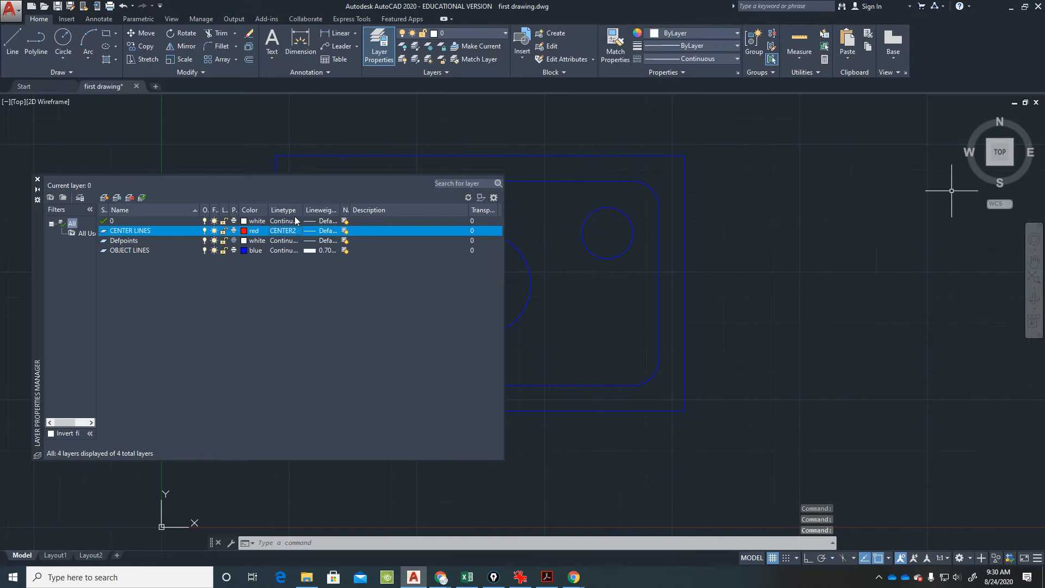
click(327, 231)
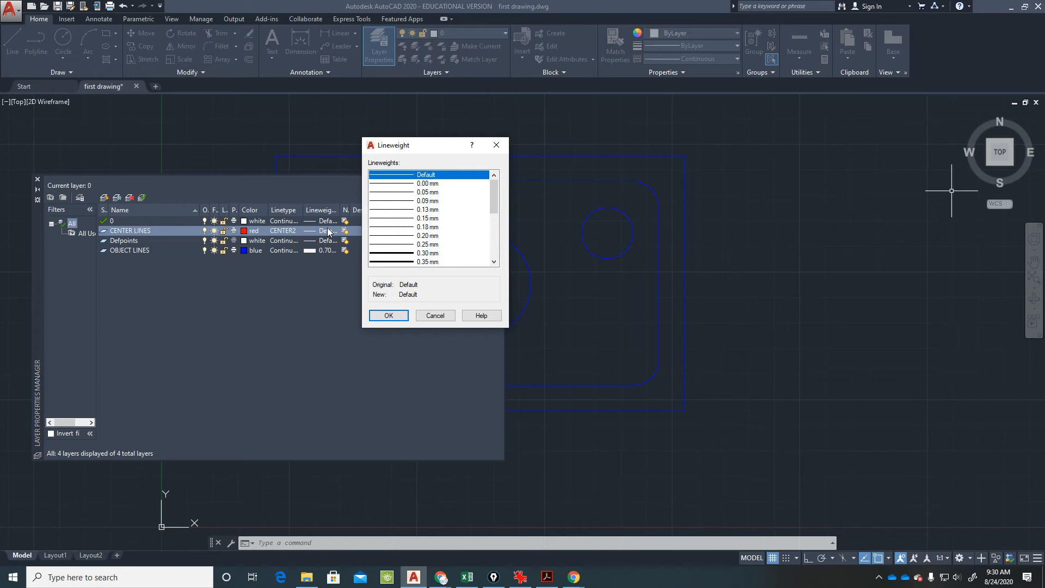
click(428, 244)
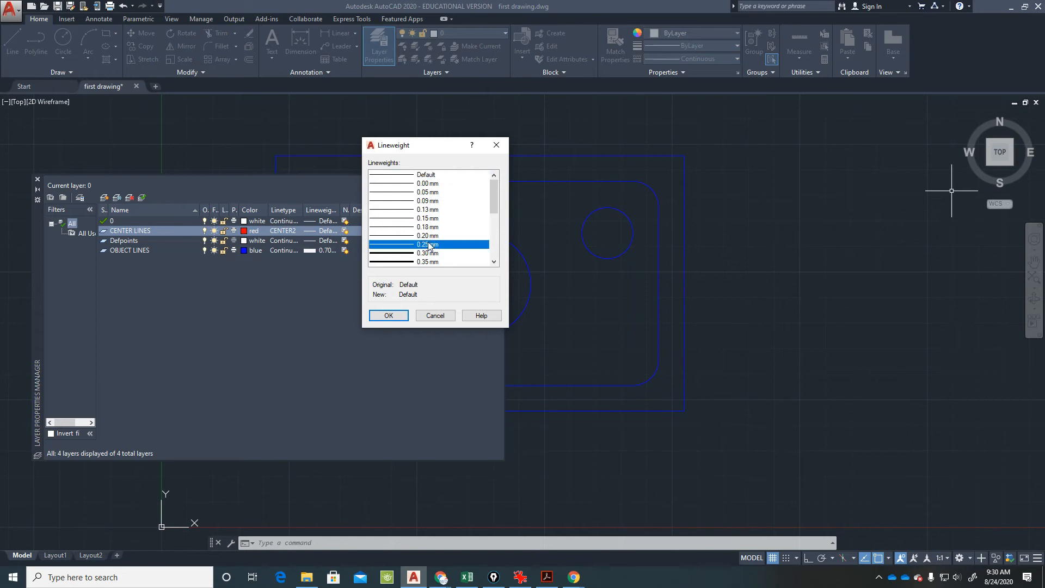
click(388, 316)
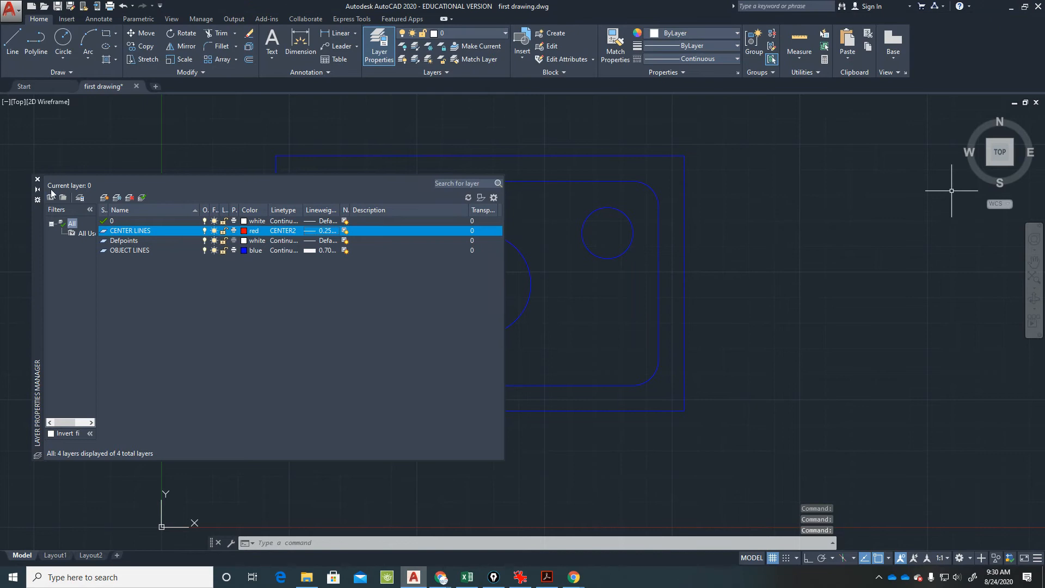
click(38, 179)
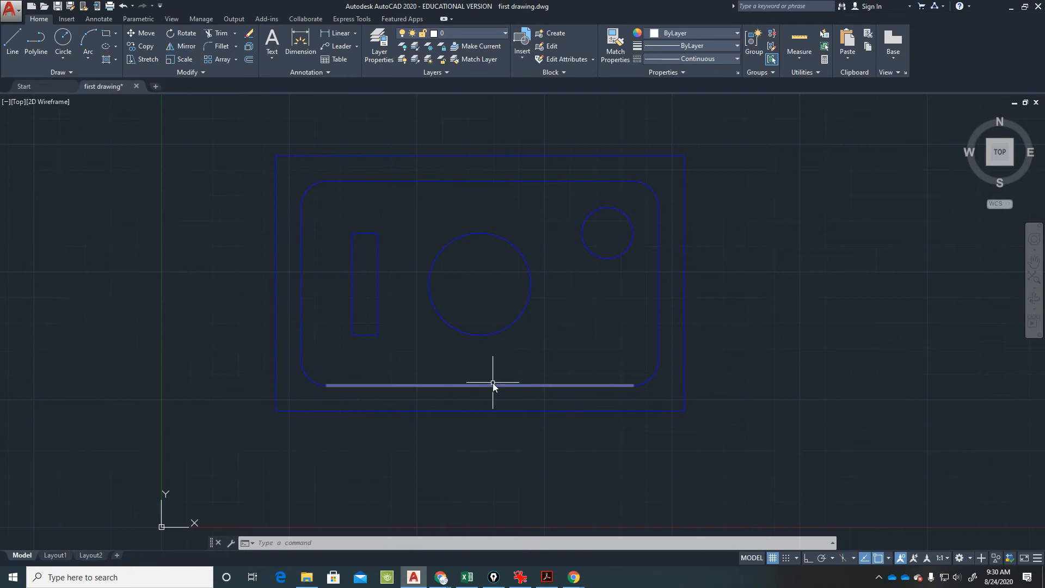
text(L)
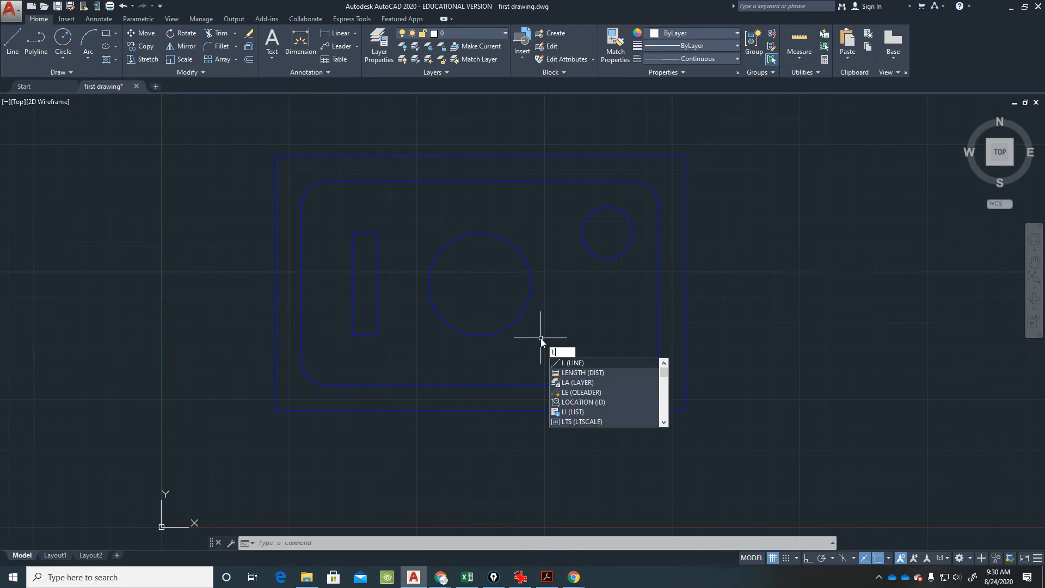
key(Return)
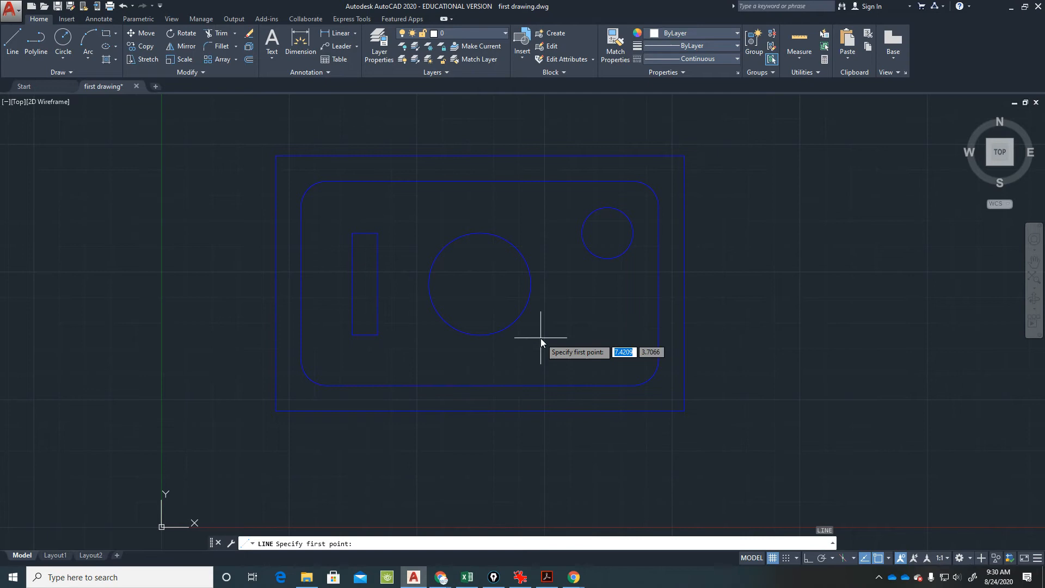
text(cen)
key(Escape)
key(Escape)
key(Escape)
Draw a horizontal line about 1.2 units long from the large circle's center rightward past its edge, with Ortho on
key(Return)
text(cen)
key(Return)
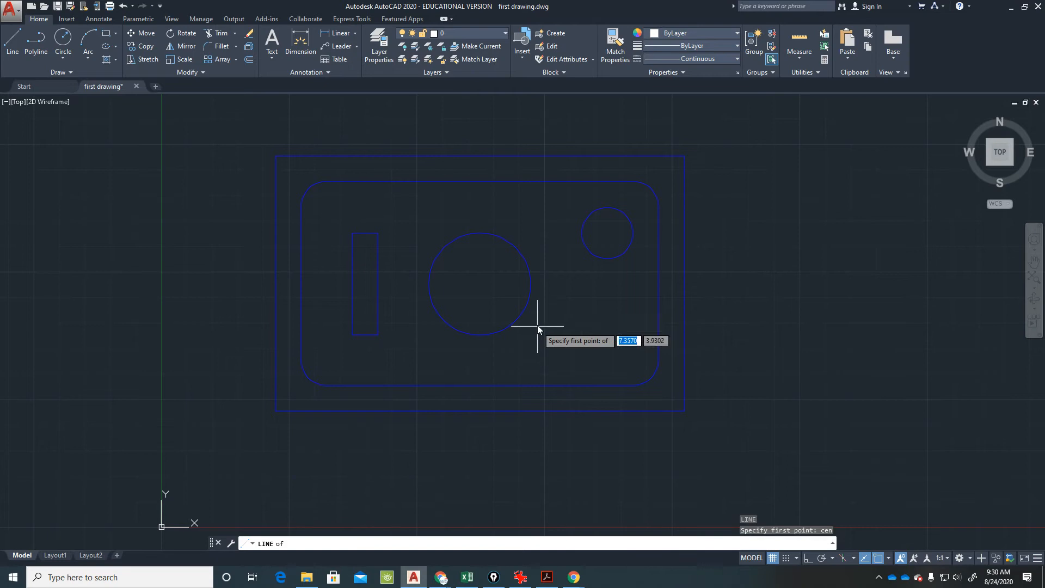
click(482, 285)
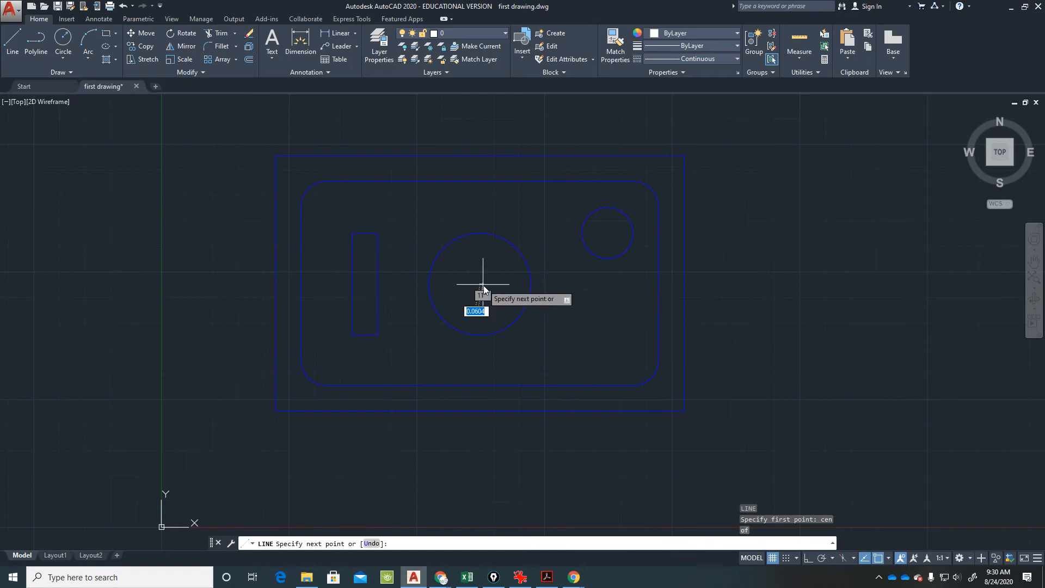
key(F8)
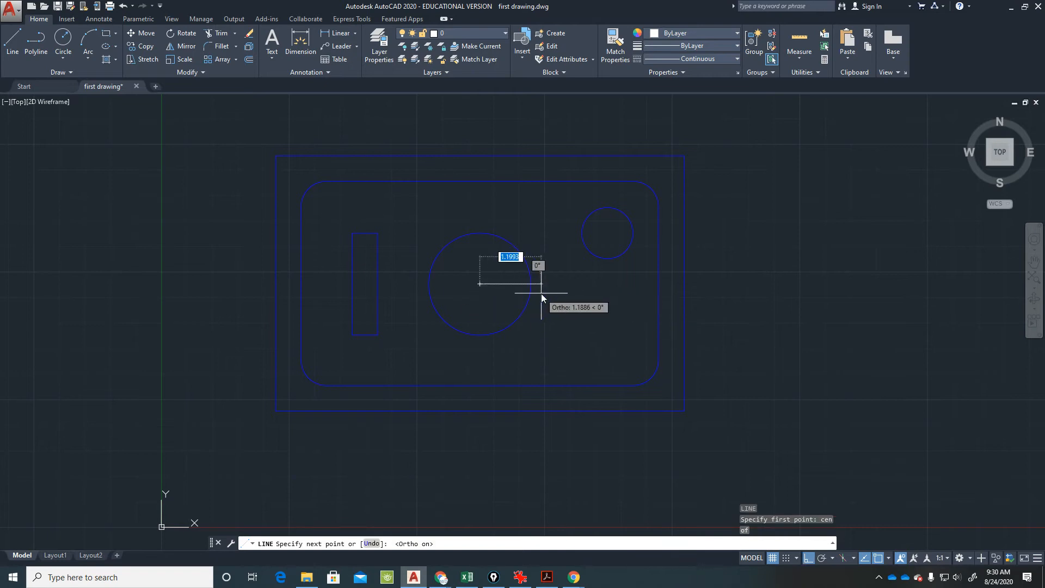
click(541, 292)
key(Escape)
key(Escape)
Stretch the line's endpoint at the large circle's center horizontally leftward past the circle's left side
click(506, 284)
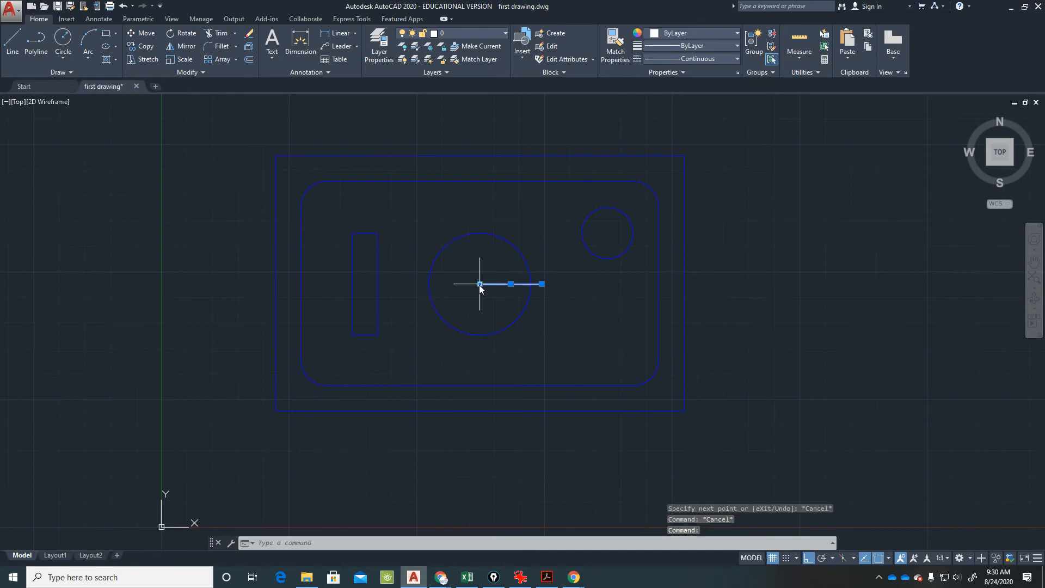
click(479, 284)
click(416, 284)
key(Escape)
key(Escape)
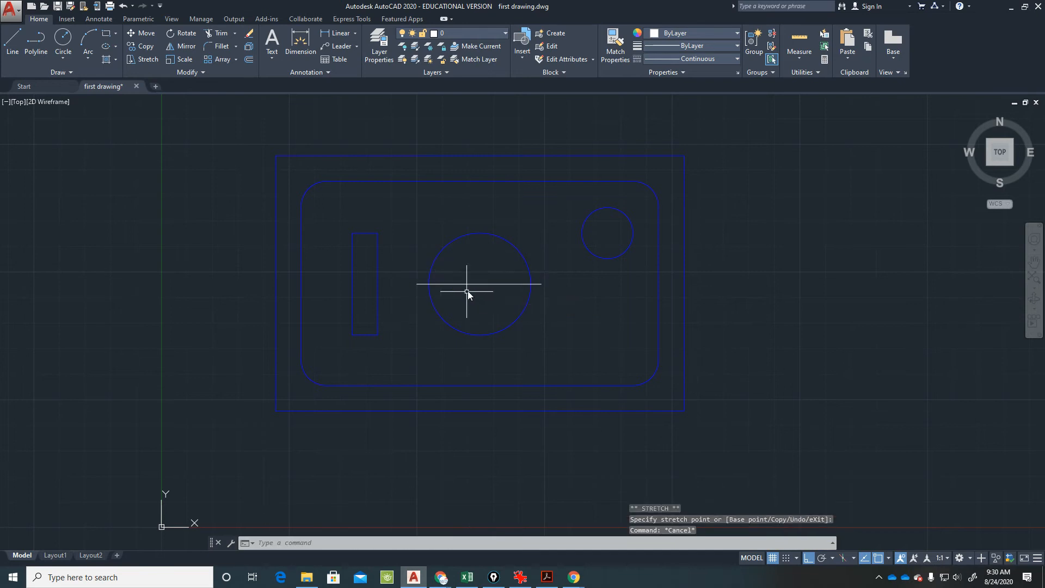
Assign the horizontal line through the large circle's center to the CENTER LINES layer
click(481, 283)
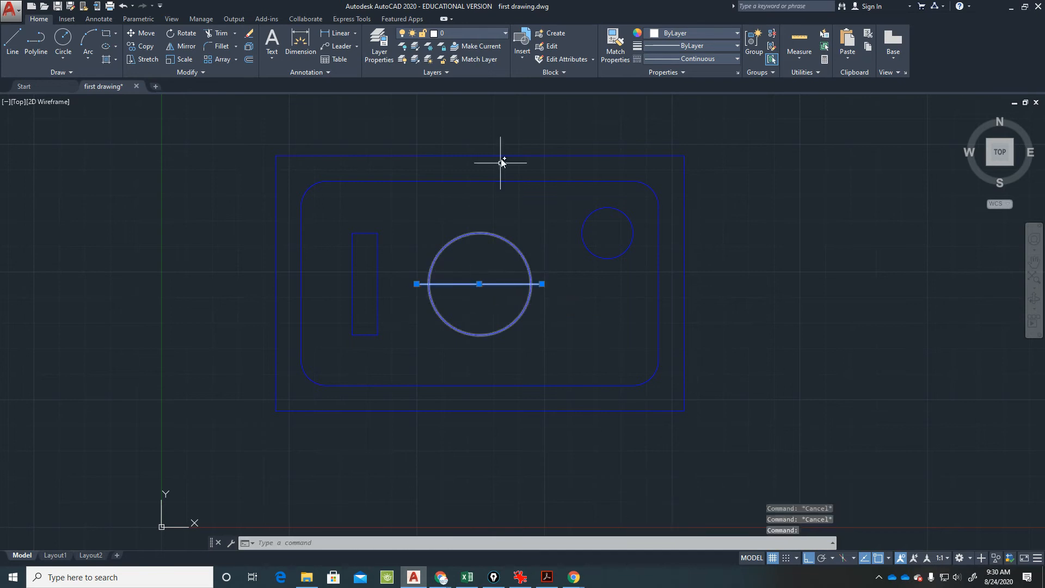
click(467, 33)
click(463, 60)
key(Escape)
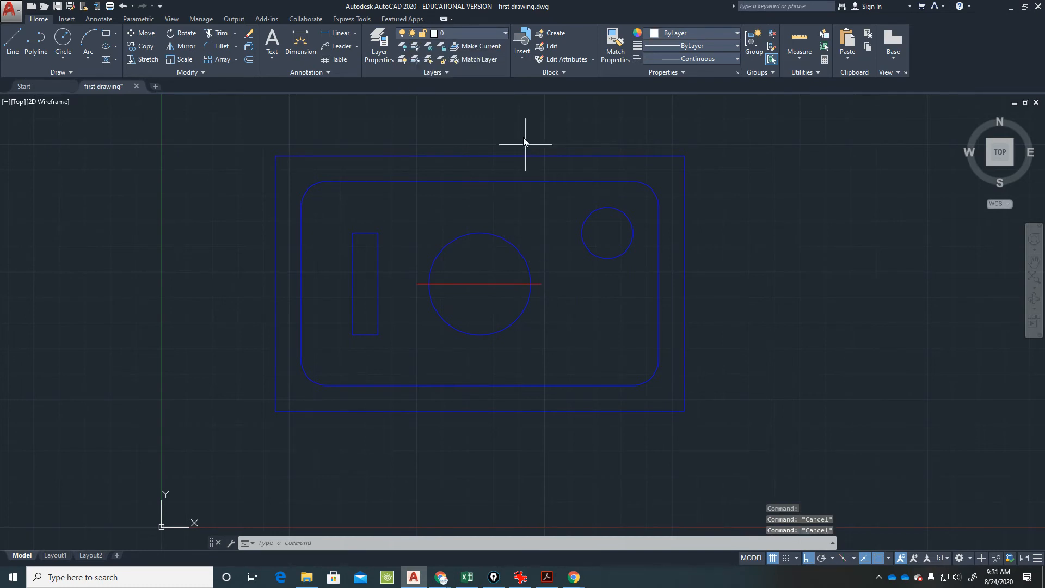
Draw a freehand zigzag of five line segments outside the plate, beyond the small circle, with Ortho off
key(l)
key(Return)
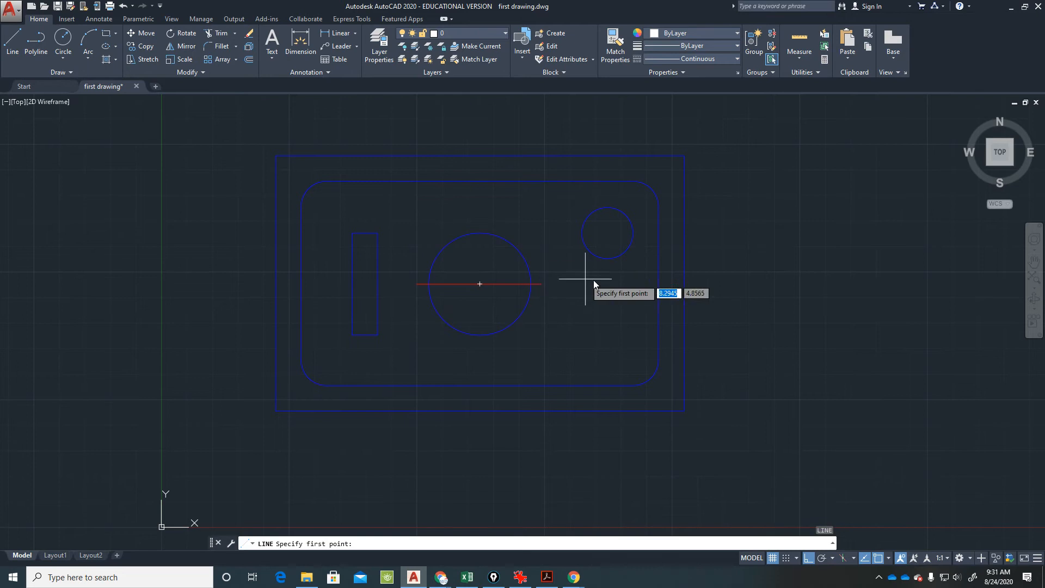
key(F8)
click(749, 302)
click(772, 256)
click(810, 311)
click(827, 230)
click(866, 290)
click(893, 228)
key(Escape)
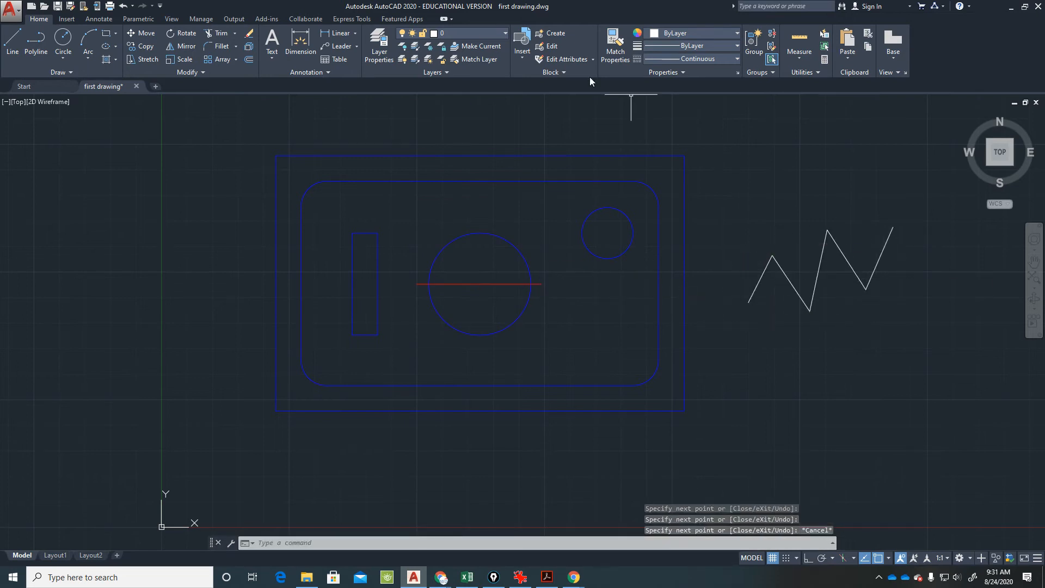
key(Escape)
key(Escape)
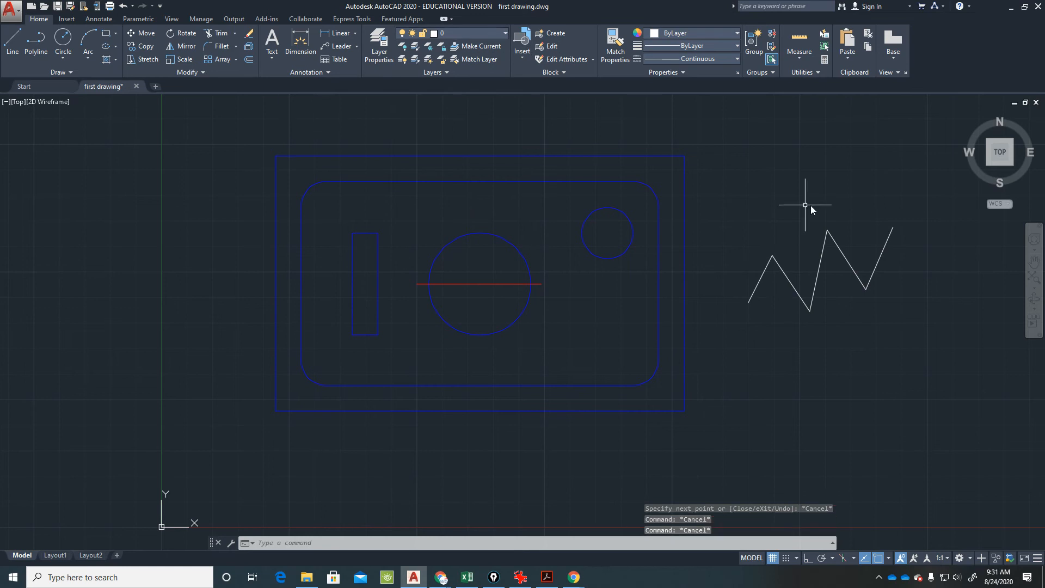
Erase the five zigzag line segments outside the plate
click(891, 198)
click(750, 307)
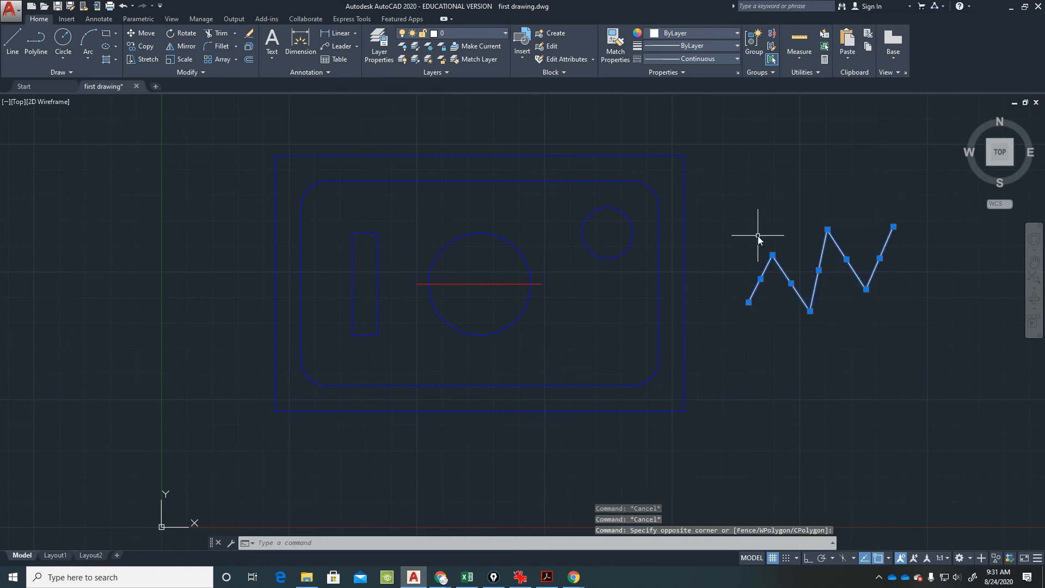
text(e)
key(Return)
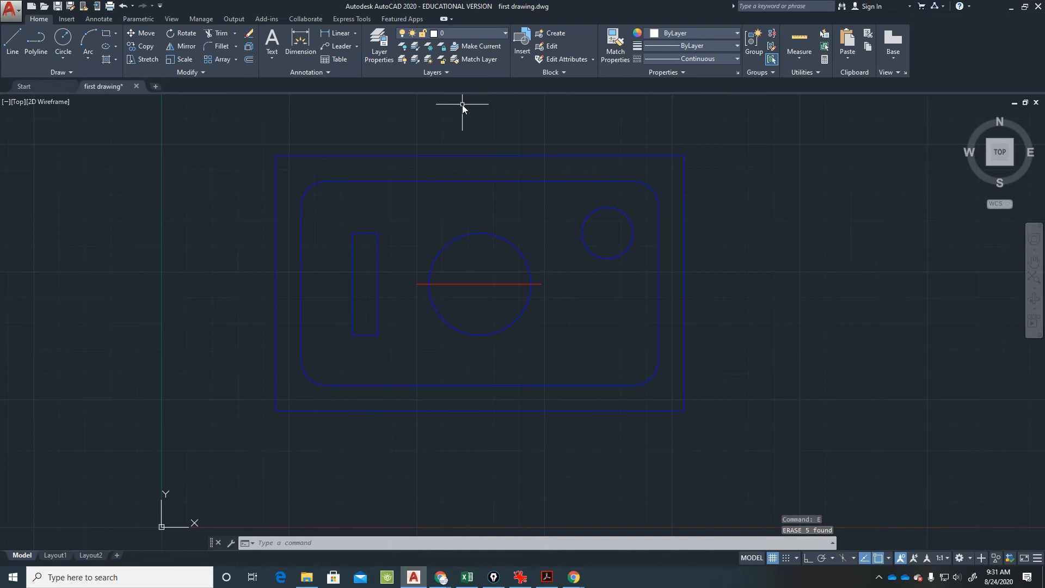
key(Escape)
key(Escape)
key(Escape)
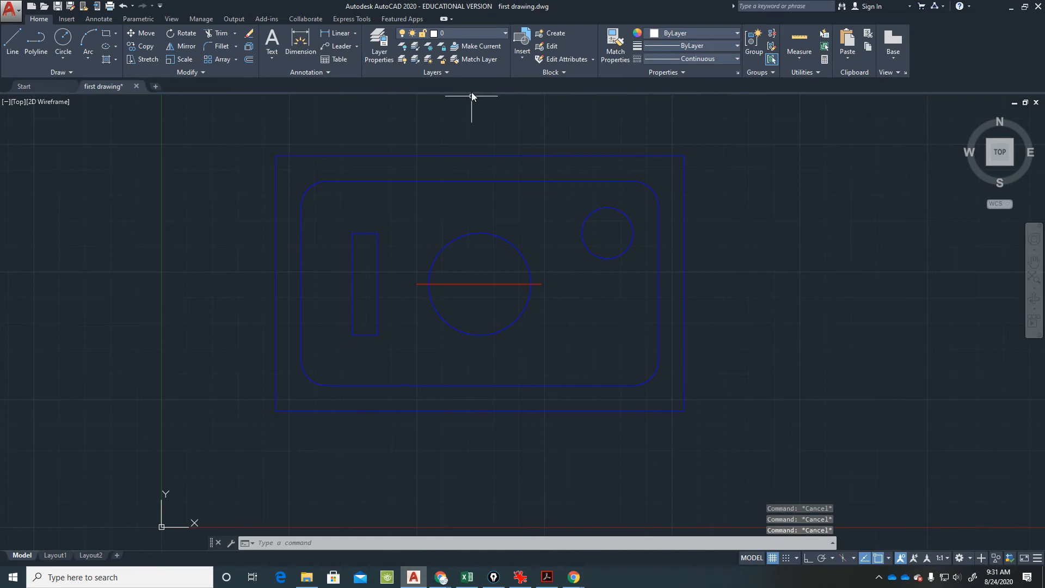
Make CENTER LINES the current layer and draw a vertical line from the large circle's center upward past its edge, with Ortho on
click(472, 34)
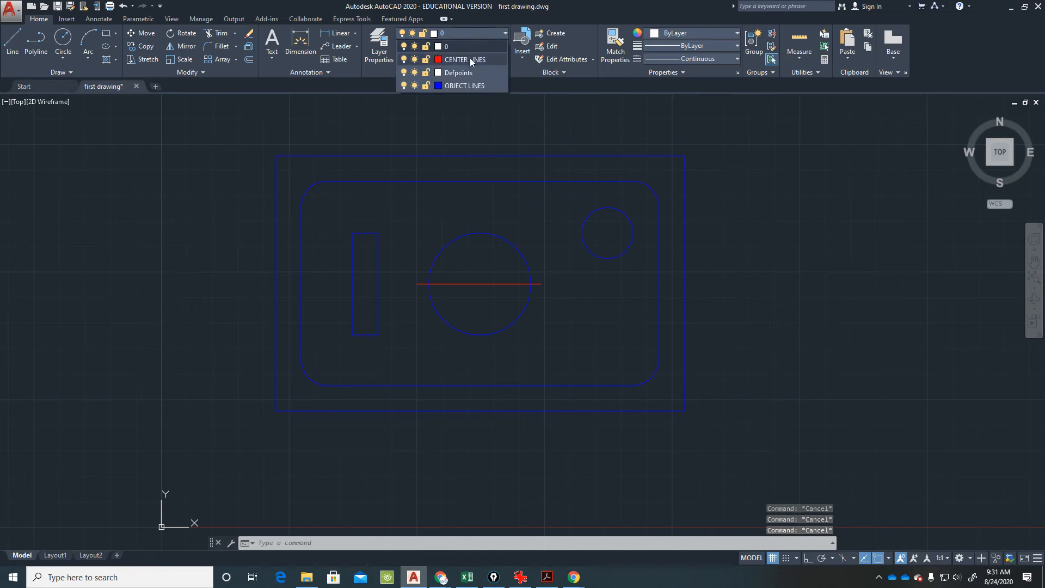
click(469, 58)
text(l)
key(Return)
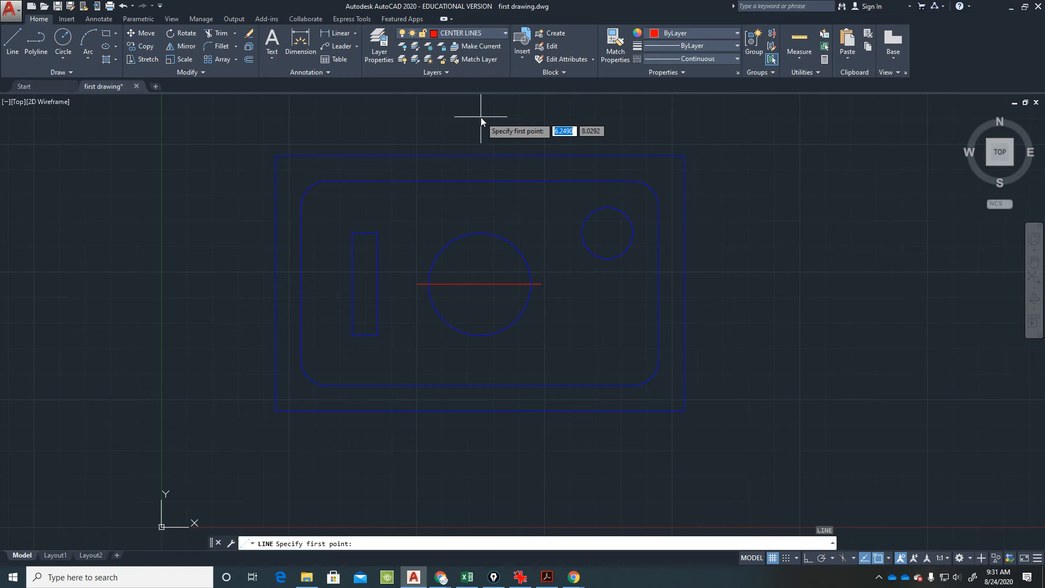
text(cen)
key(Return)
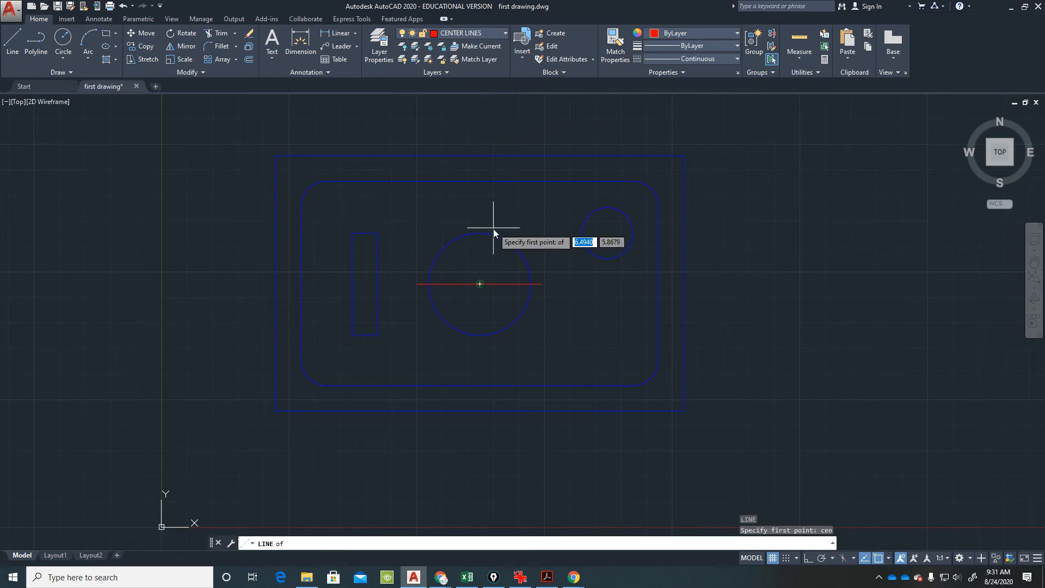
click(494, 232)
key(F8)
click(497, 220)
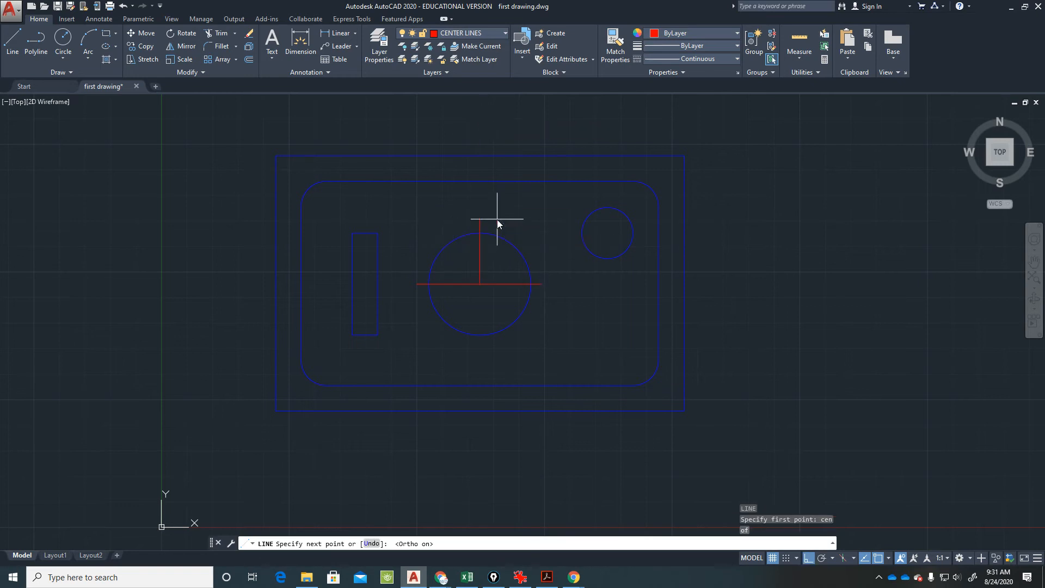
key(Escape)
Stretch the vertical line's endpoint at the large circle's center straight down past the circle's lower edge
click(479, 265)
click(480, 283)
click(472, 351)
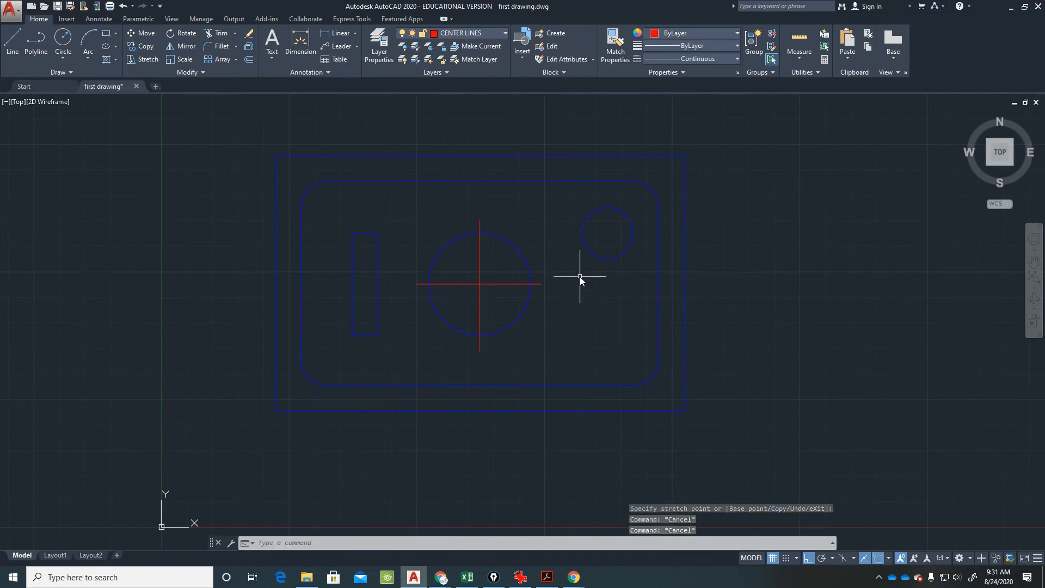
Draw a horizontal center line across the small circle from its left quadrant to its right quadrant
key(Return)
click(579, 242)
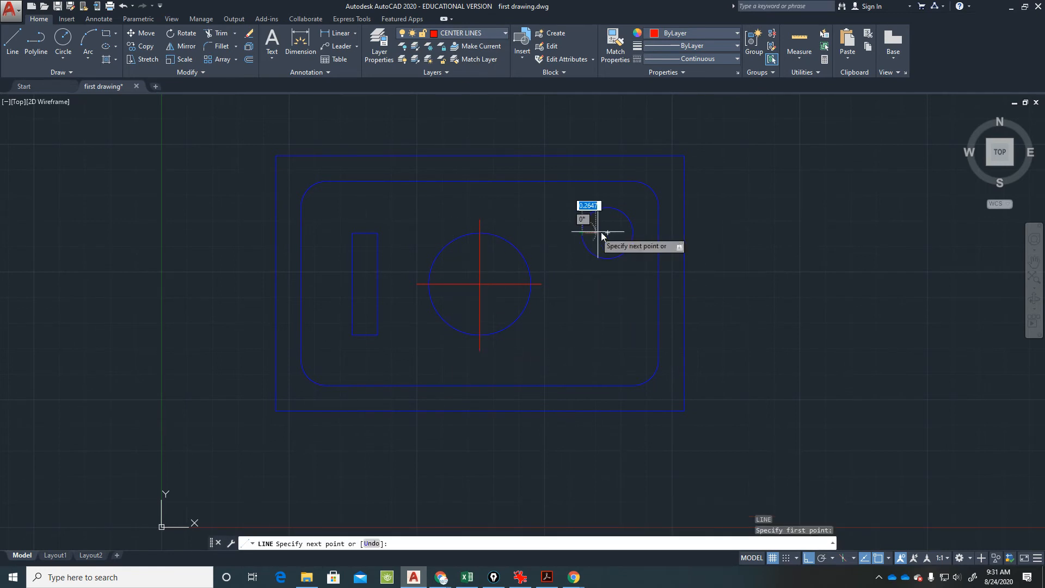
click(635, 235)
key(Escape)
key(Escape)
scroll(635, 235, up, 4)
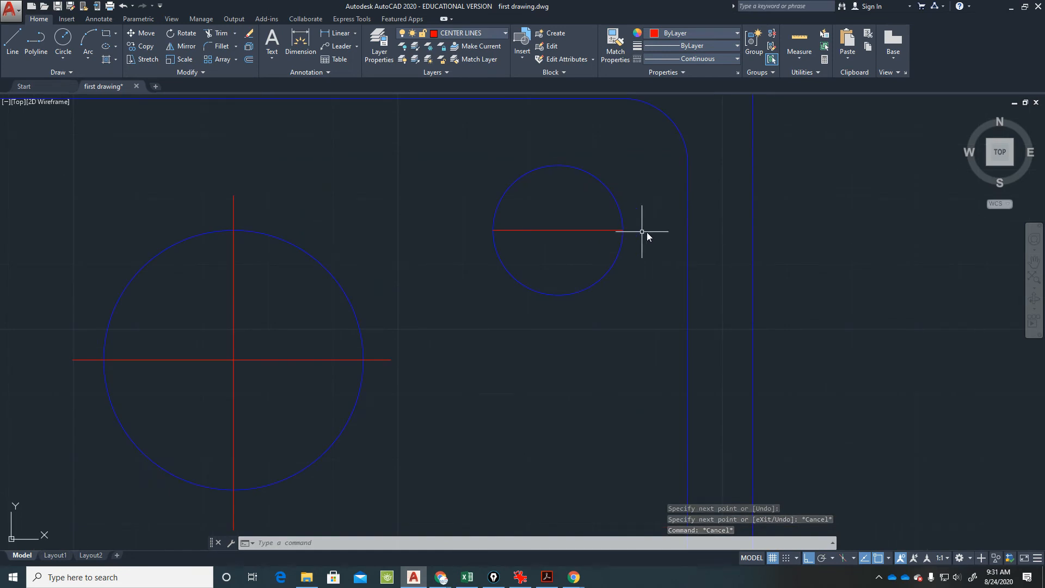
key(Escape)
key(Escape)
Draw a vertical center line across the small circle from its bottom quadrant to its top quadrant
scroll(580, 261, down, 4)
key(l)
key(Return)
click(571, 273)
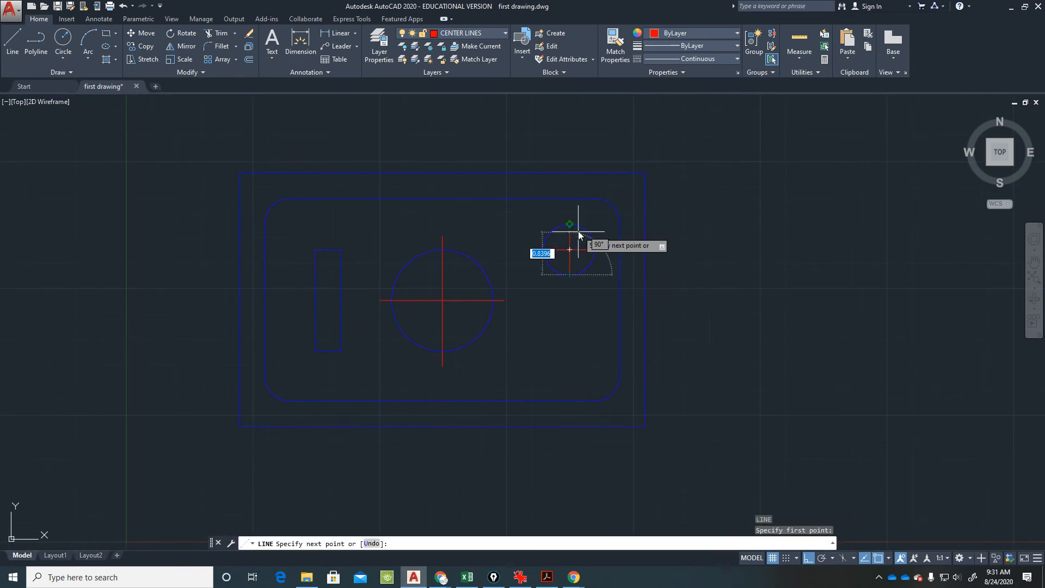
click(575, 225)
key(Escape)
key(Escape)
Extend the upper end of the small circle's vertical center line by .25 beyond the circle
scroll(574, 224, up, 8)
scroll(554, 218, down, 4)
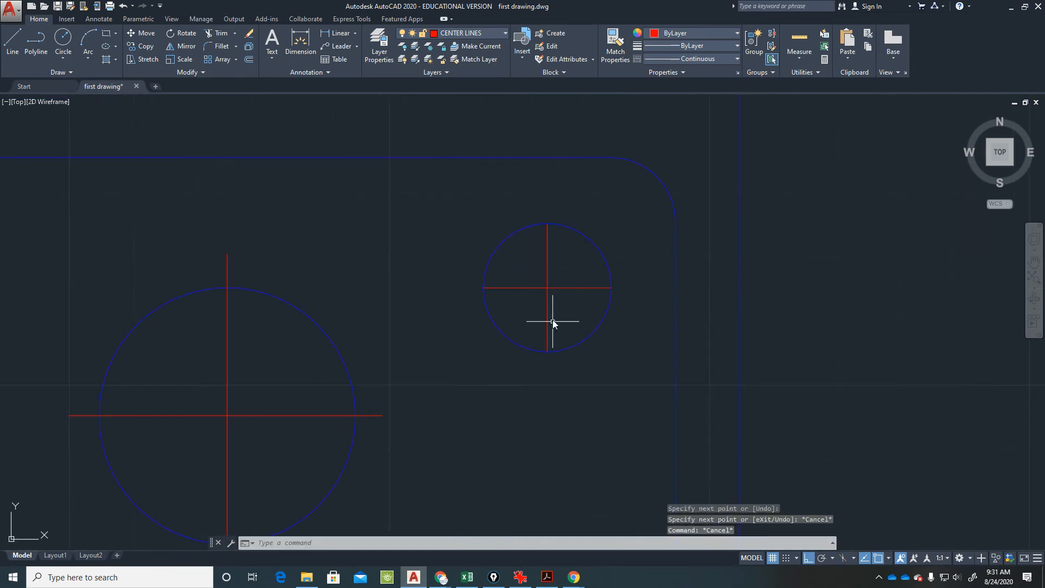
click(547, 255)
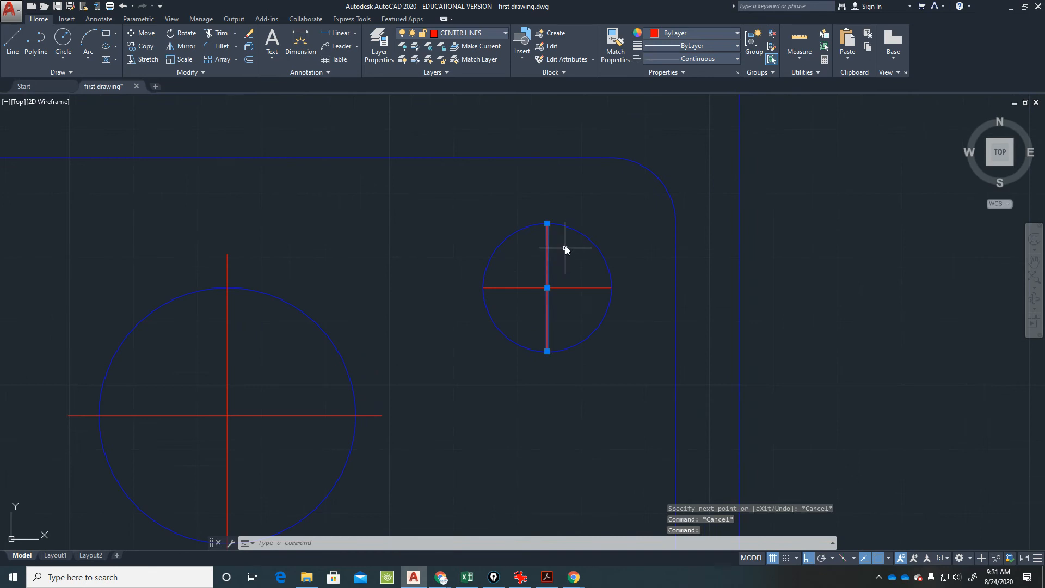
click(547, 223)
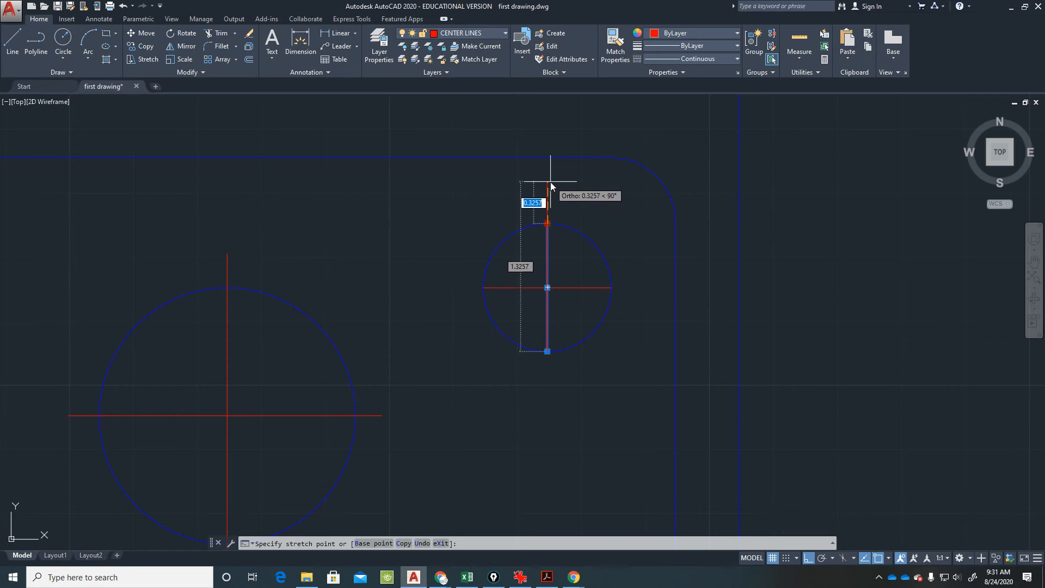
text(.)
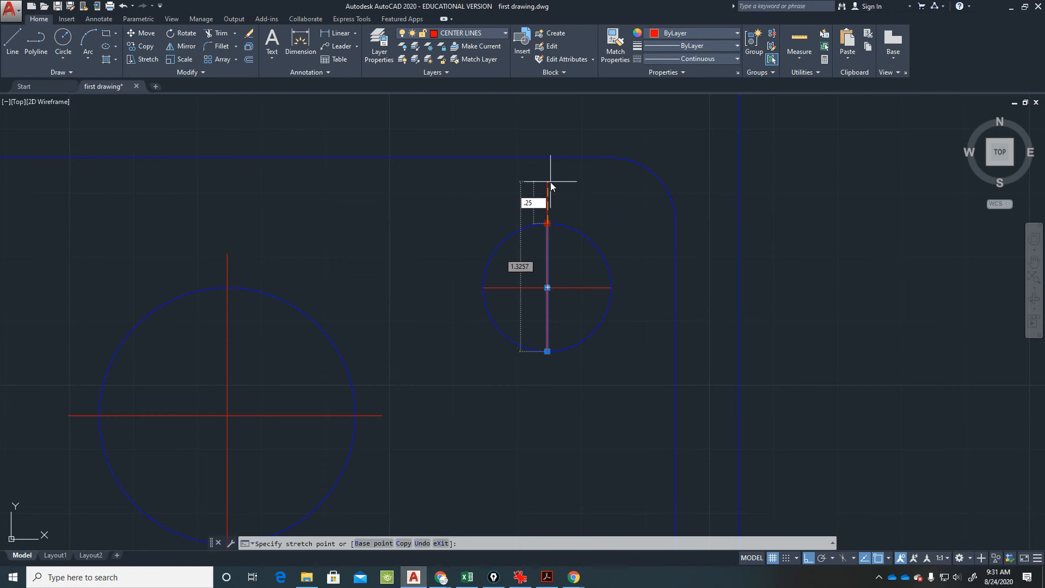
key(Return)
key(Escape)
key(Escape)
Extend the lower end of the small circle's vertical center line by .25 beyond the circle
click(546, 305)
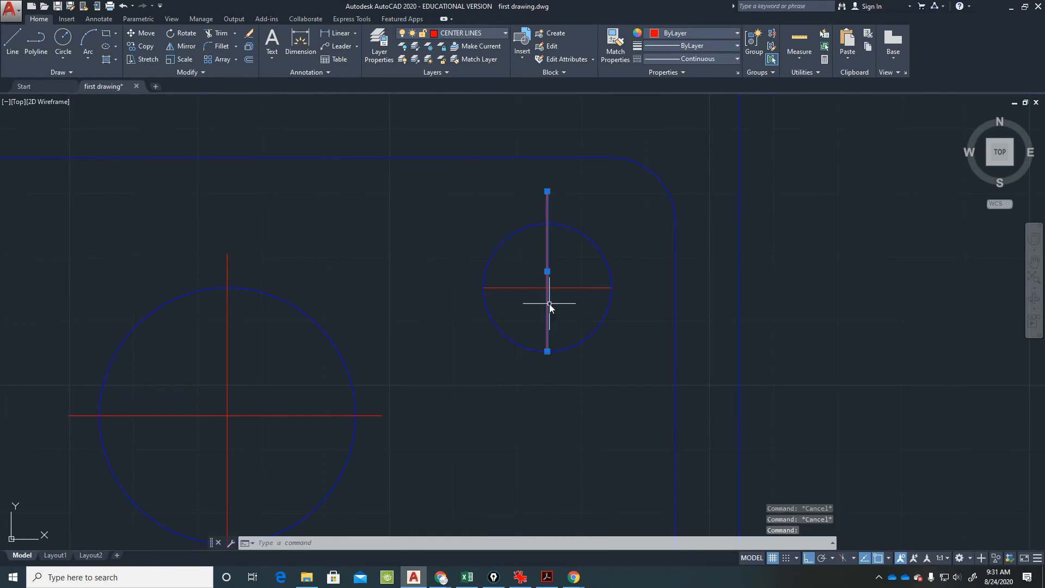
click(547, 351)
text(.25)
key(Return)
key(Escape)
key(Escape)
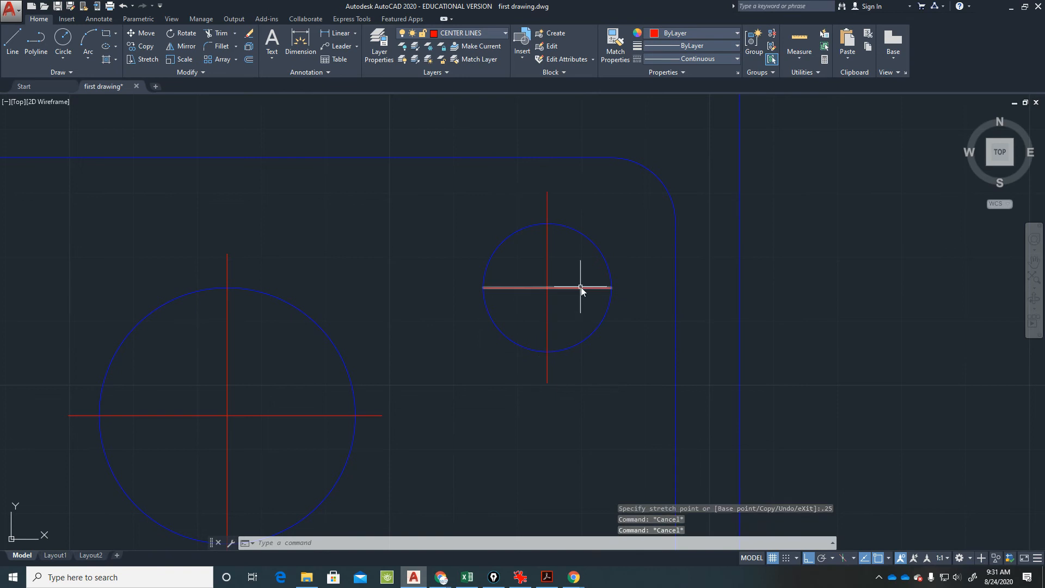
Extend the right end of the small circle's horizontal center line by .25 beyond the circle
click(586, 290)
click(571, 282)
click(612, 288)
text(.25)
key(Return)
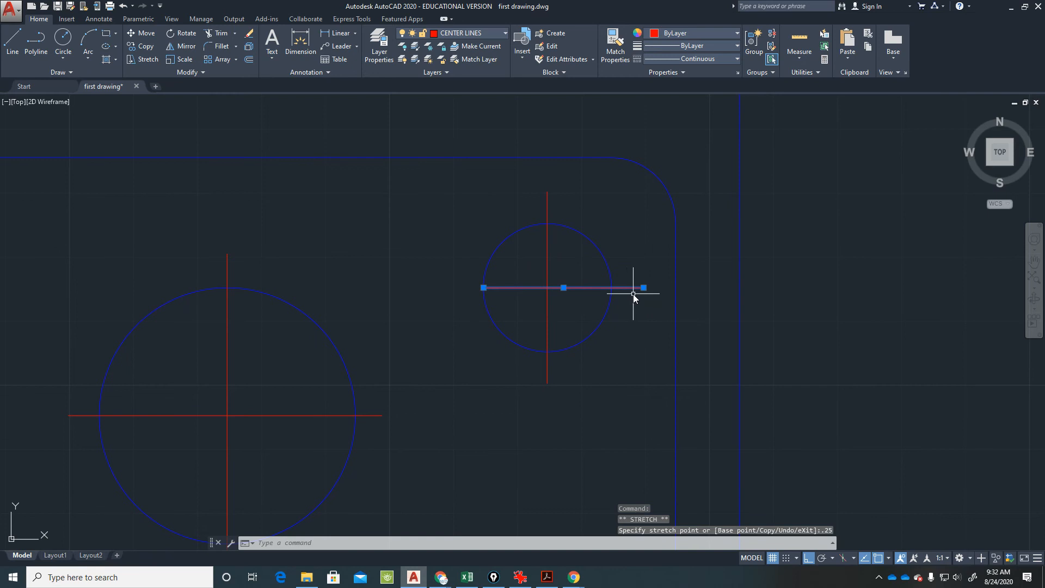
Extend the left end of the small circle's horizontal center line by .25 beyond the circle and clear the selection
click(483, 287)
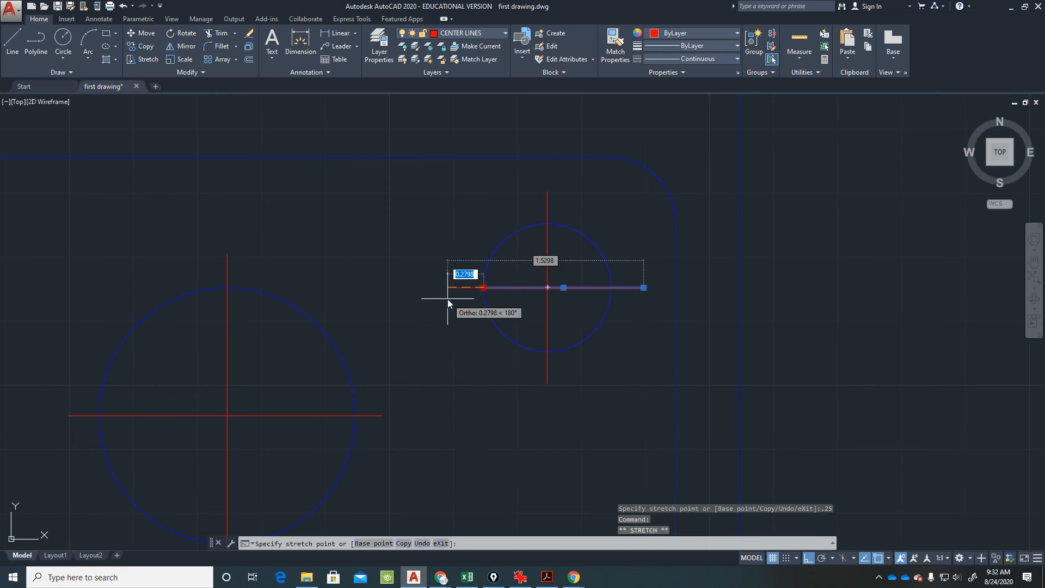
text(.25)
key(Return)
scroll(556, 277, down, 4)
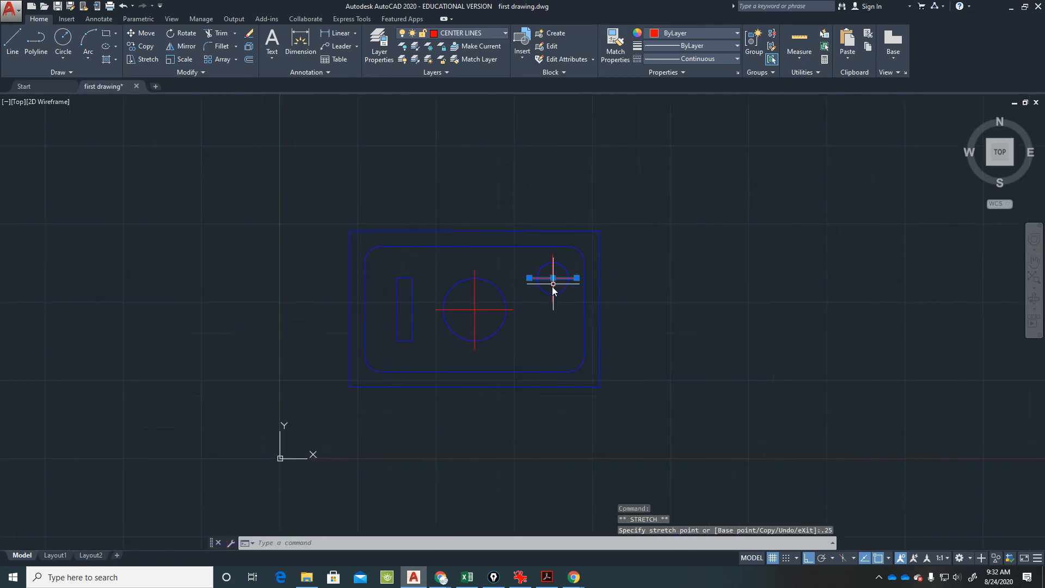
key(Escape)
key(Escape)
Check the linetype of the CENTER LINES layer in the Layer Properties Manager and close it
scroll(559, 272, up, 3)
text(la)
key(Return)
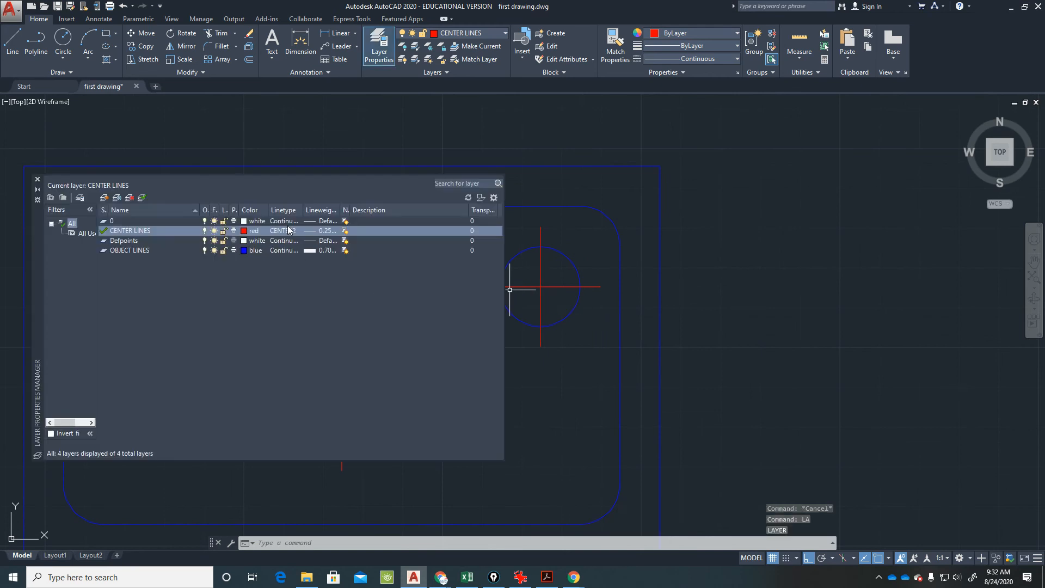
click(38, 179)
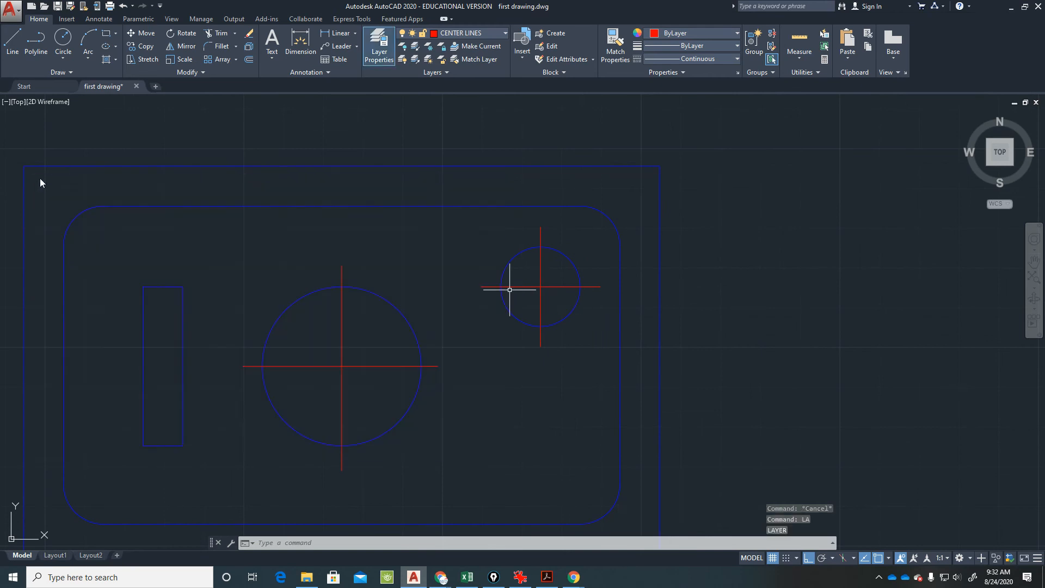
Draw a long horizontal test line on the CENTER LINES layer just above the plate, extending past its right side
text(l)
key(Return)
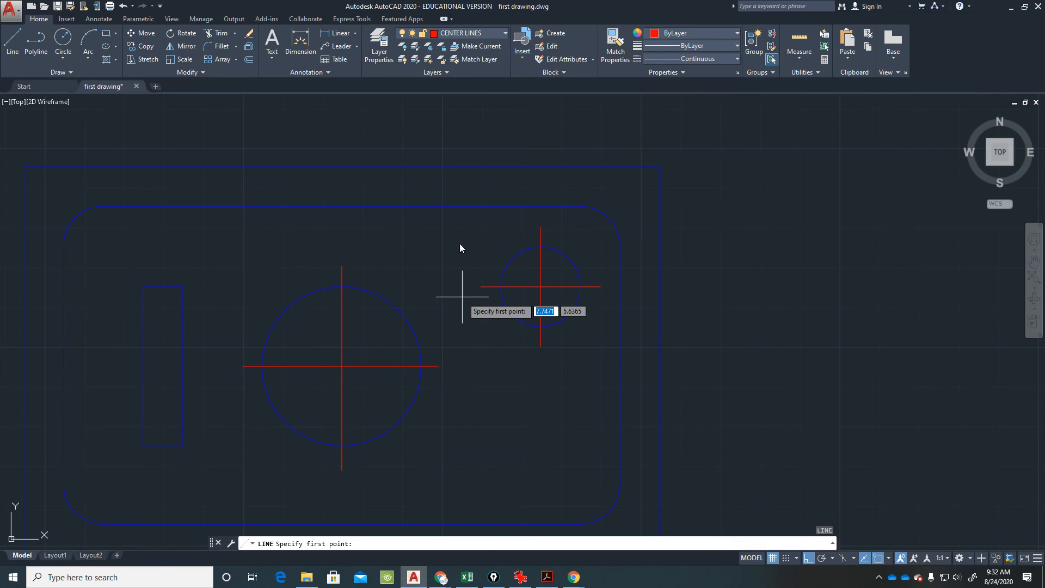
click(364, 129)
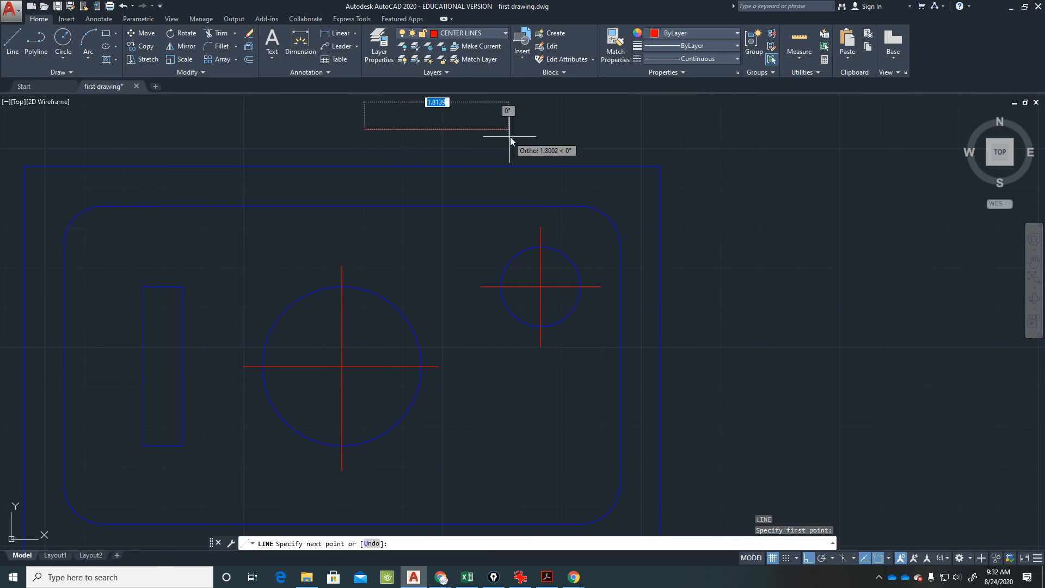
scroll(626, 141, down, 5)
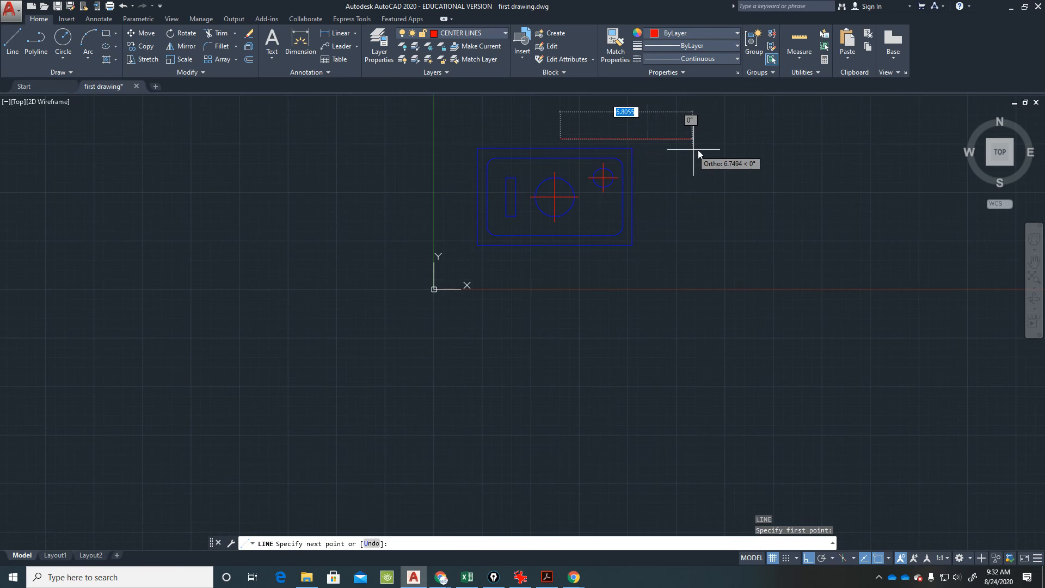
click(755, 150)
key(Escape)
scroll(647, 182, up, 8)
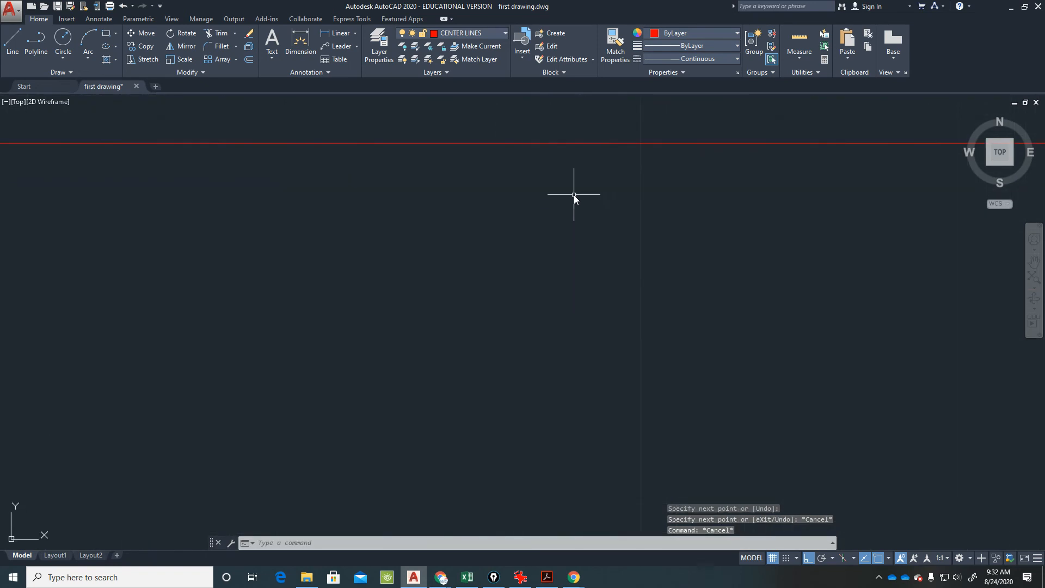
scroll(574, 197, down, 5)
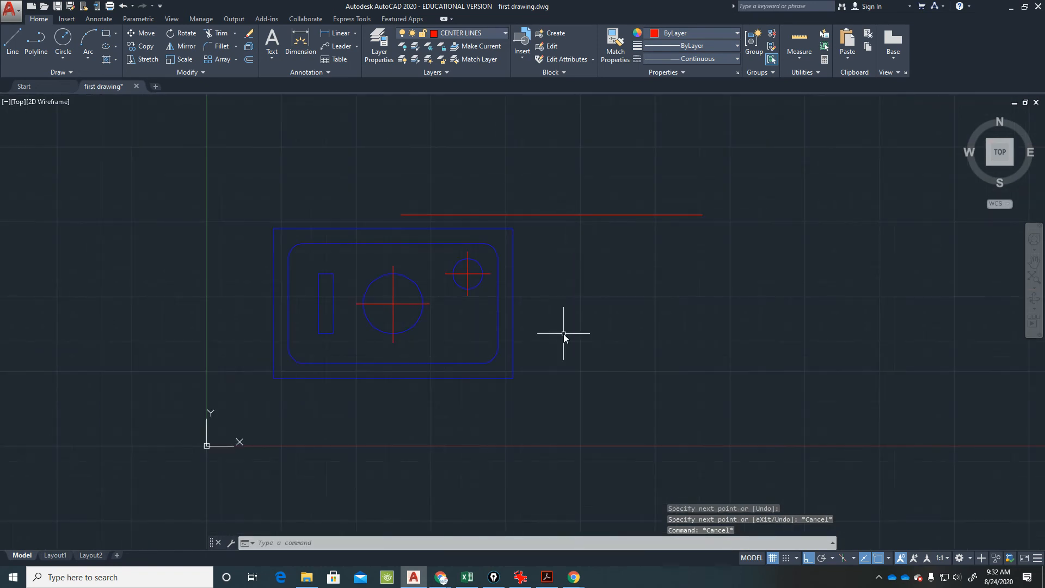
Draw a long vertical test line on the CENTER LINES layer to the right of the plate
key(Return)
click(582, 306)
click(604, 492)
key(Escape)
Set the linetype of all objects, including the plate, circles and both test lines, to ByLayer and clear the selection
click(687, 60)
click(687, 60)
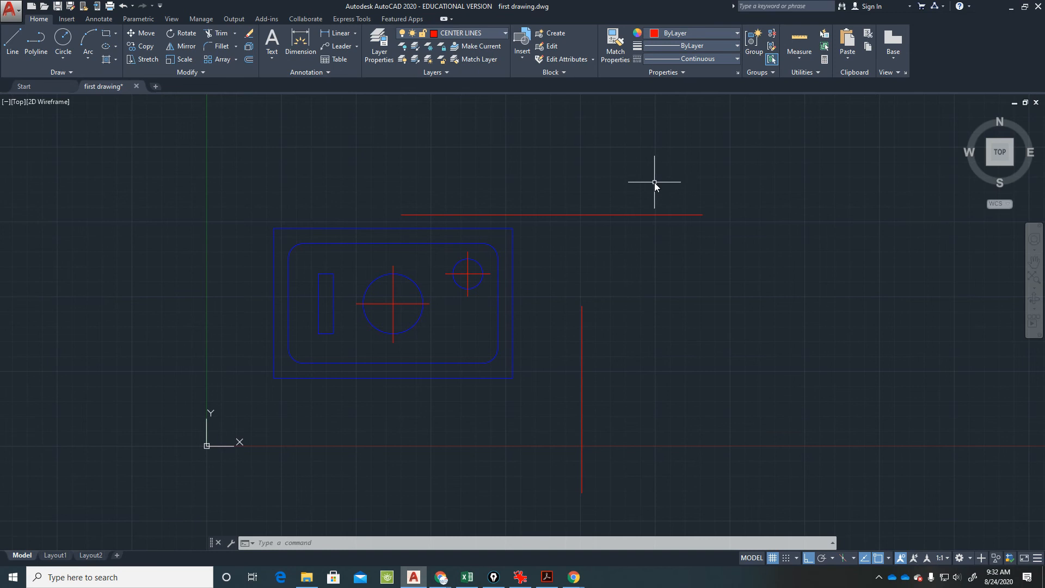
click(636, 183)
click(547, 368)
click(536, 406)
click(246, 176)
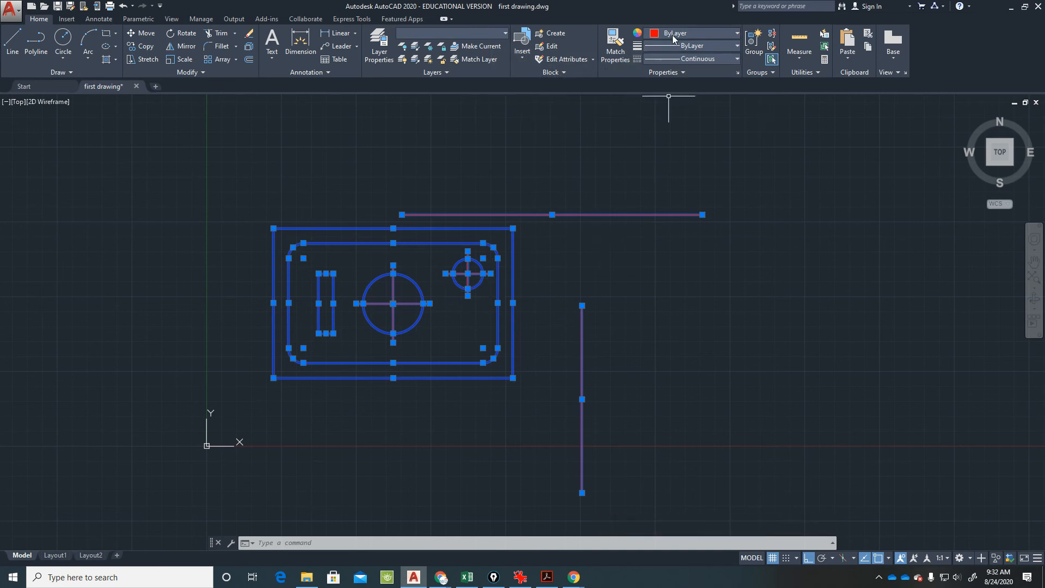
click(673, 58)
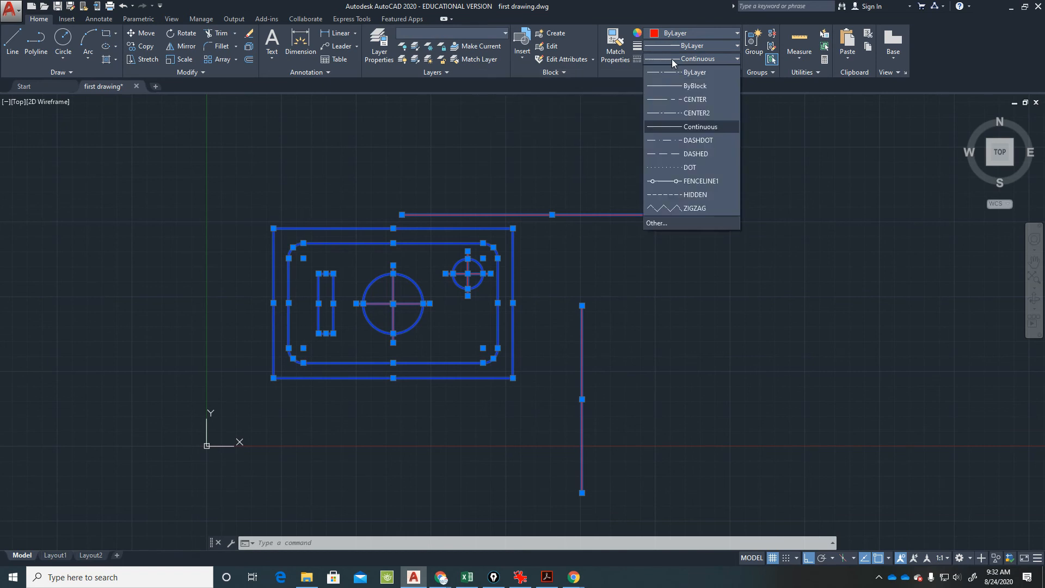
click(672, 59)
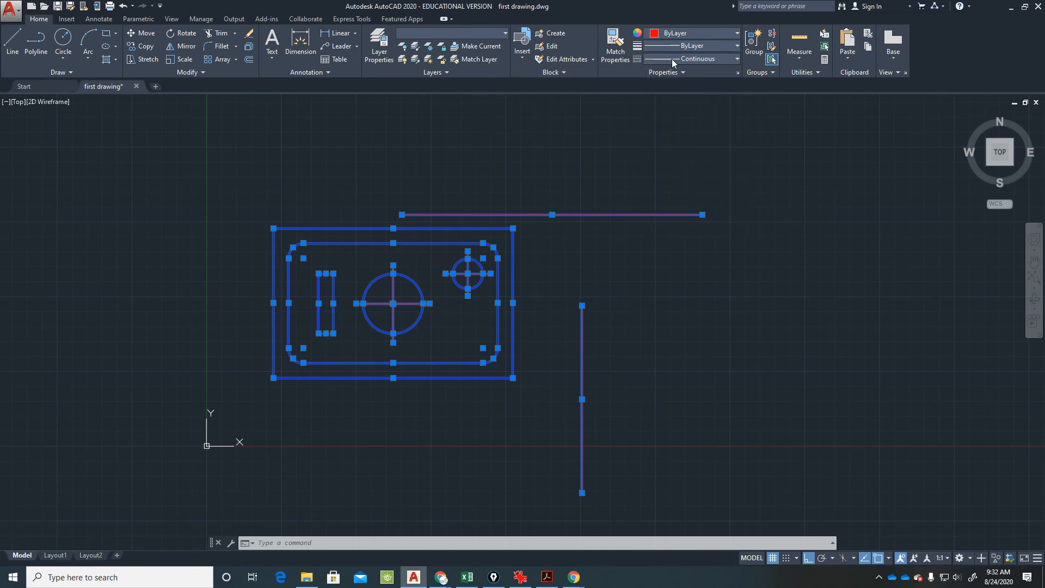
click(671, 58)
click(674, 72)
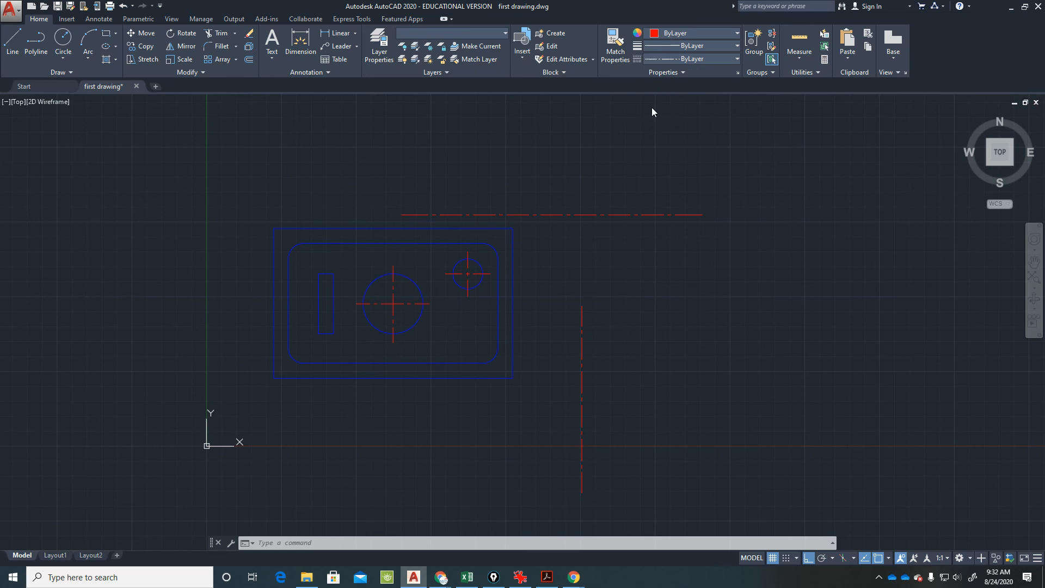
key(Escape)
key(Escape)
scroll(451, 316, up, 8)
scroll(460, 294, down, 4)
scroll(462, 300, down, 4)
Keep Continuous as the current linetype, reapply the ByLayer linetype to all objects and clear the selection
click(693, 59)
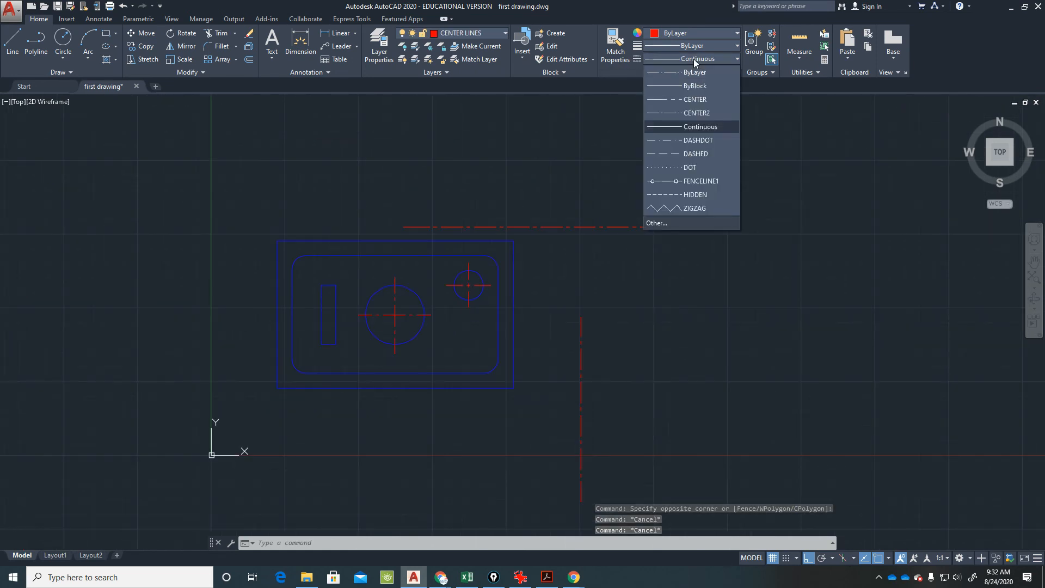
click(693, 126)
click(726, 163)
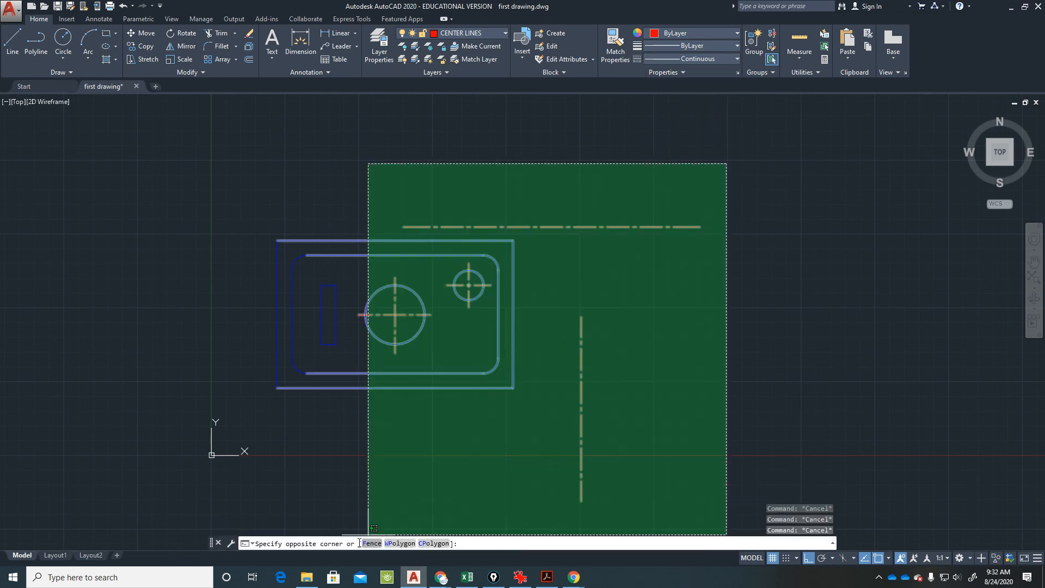
click(246, 524)
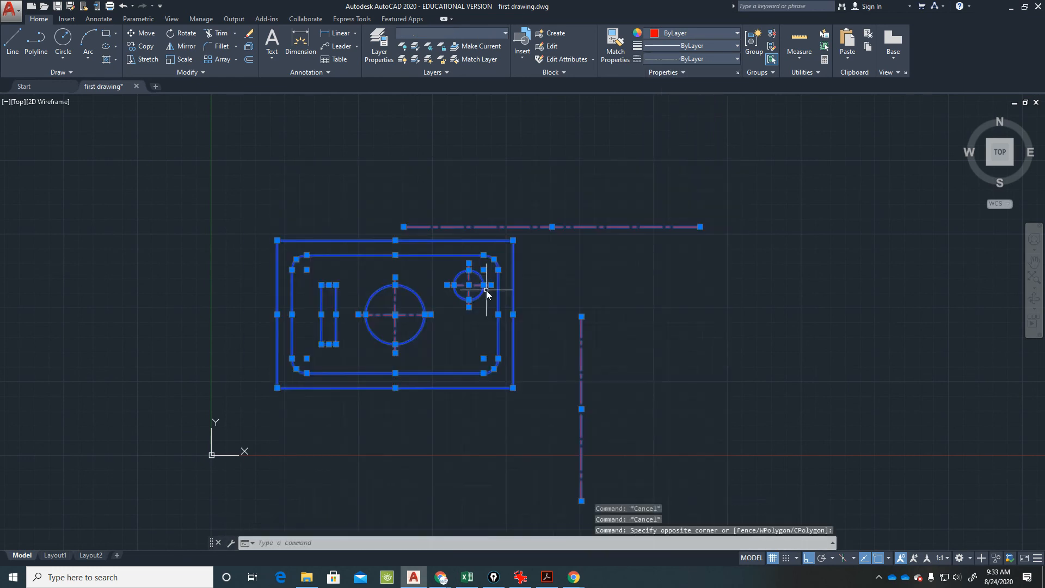
click(690, 59)
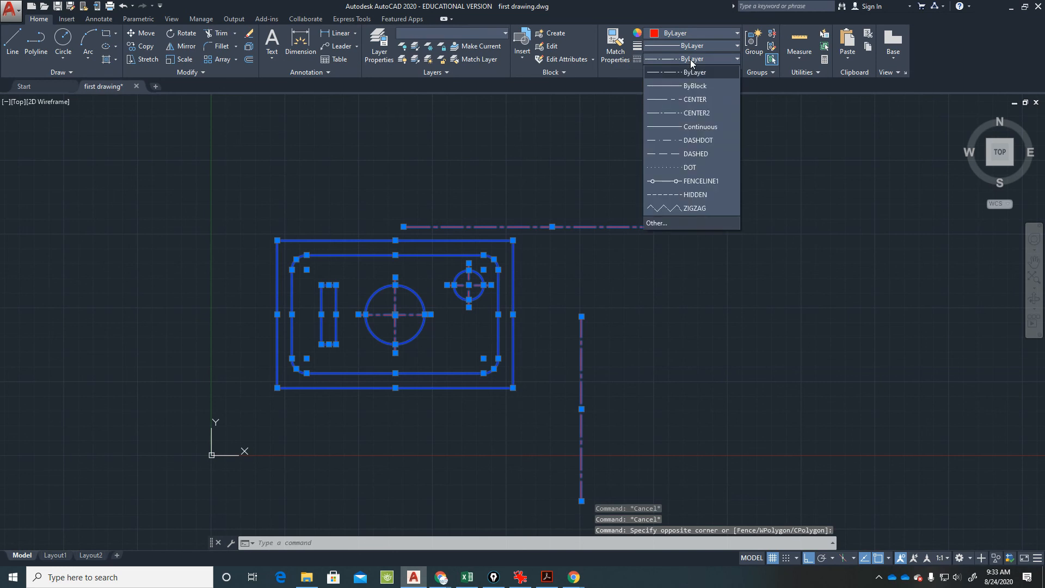
click(690, 71)
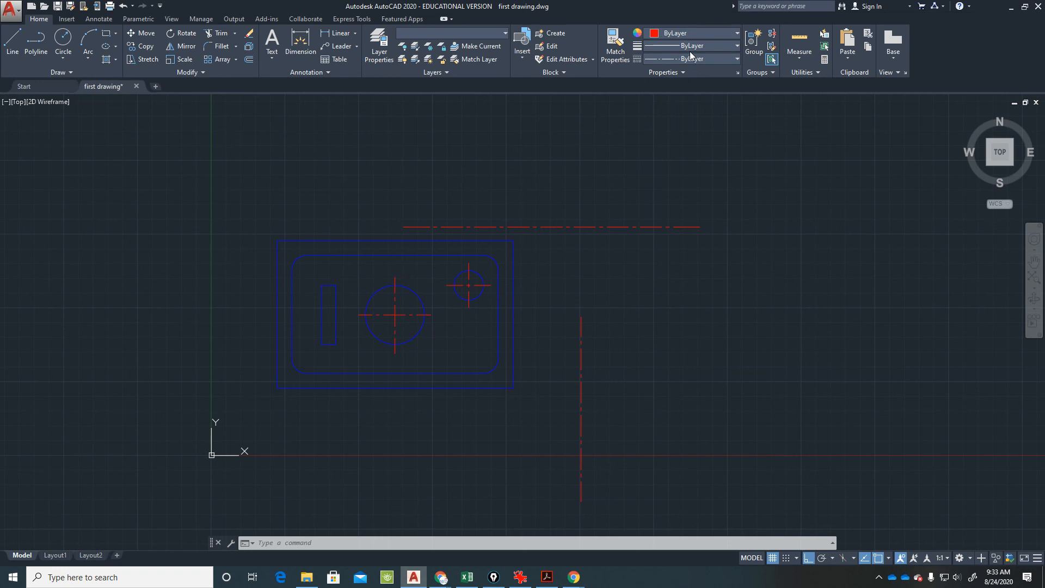
key(ctrl+a)
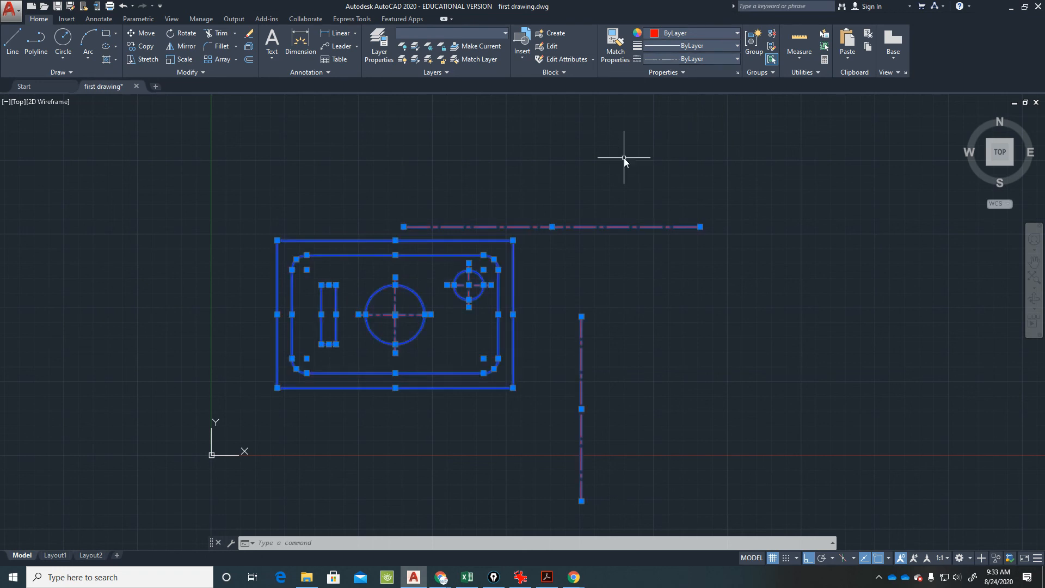
key(Escape)
key(Escape)
scroll(472, 305, up, 2)
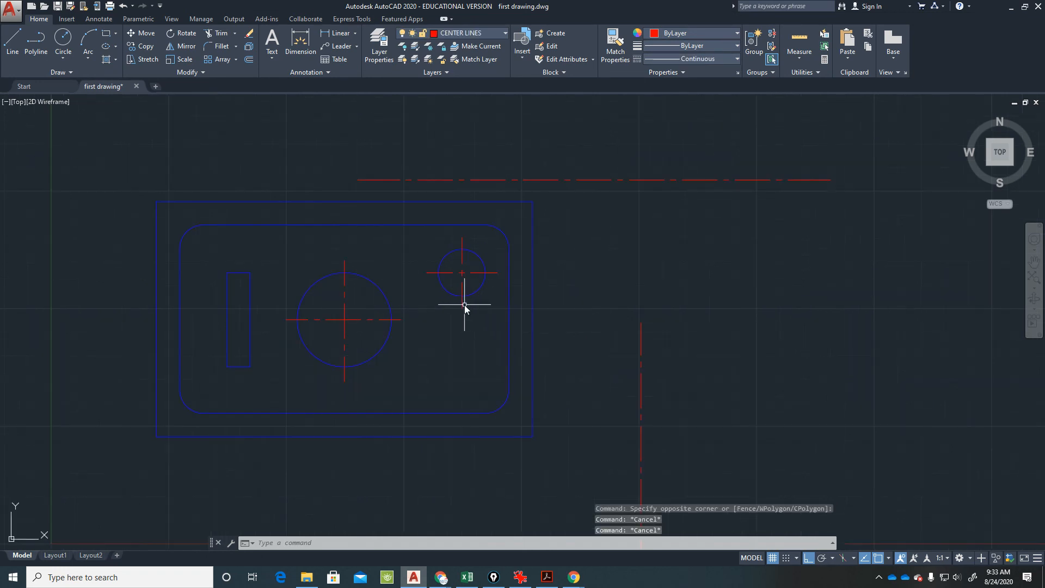
scroll(463, 305, down, 2)
Override the linetype of all objects with Continuous and clear the selection
click(705, 151)
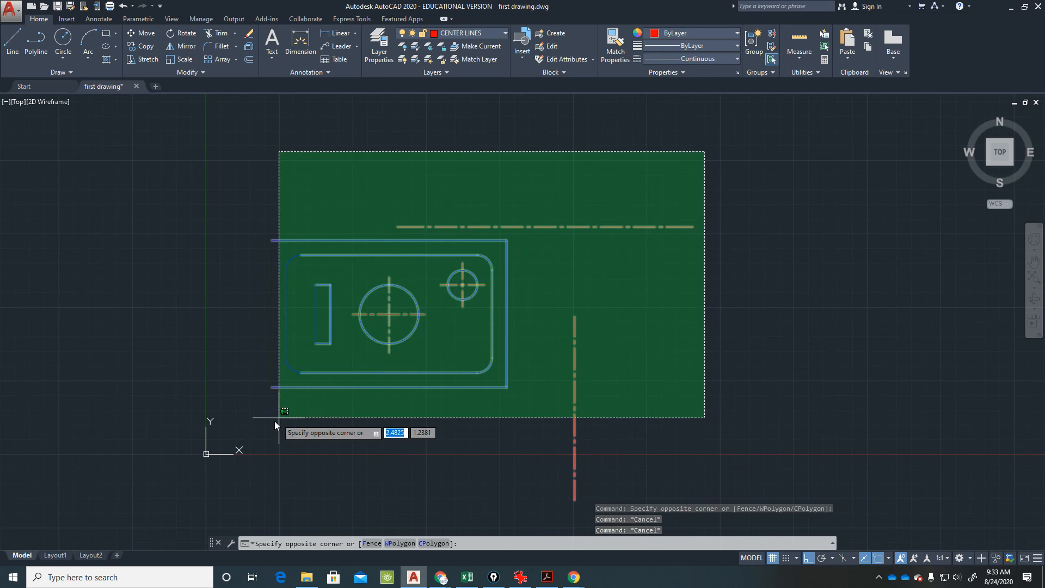
click(249, 436)
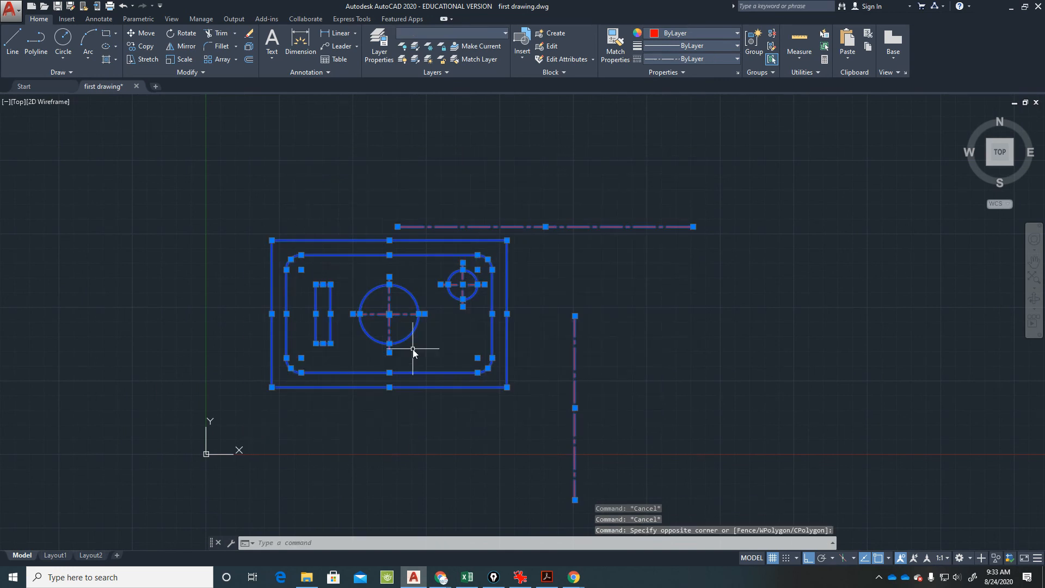
click(690, 59)
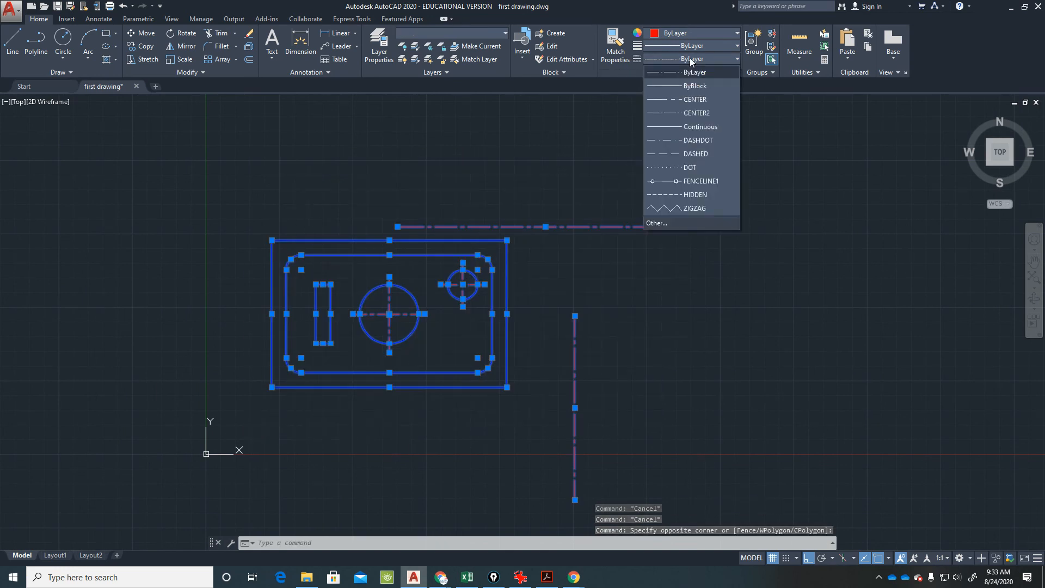
click(691, 128)
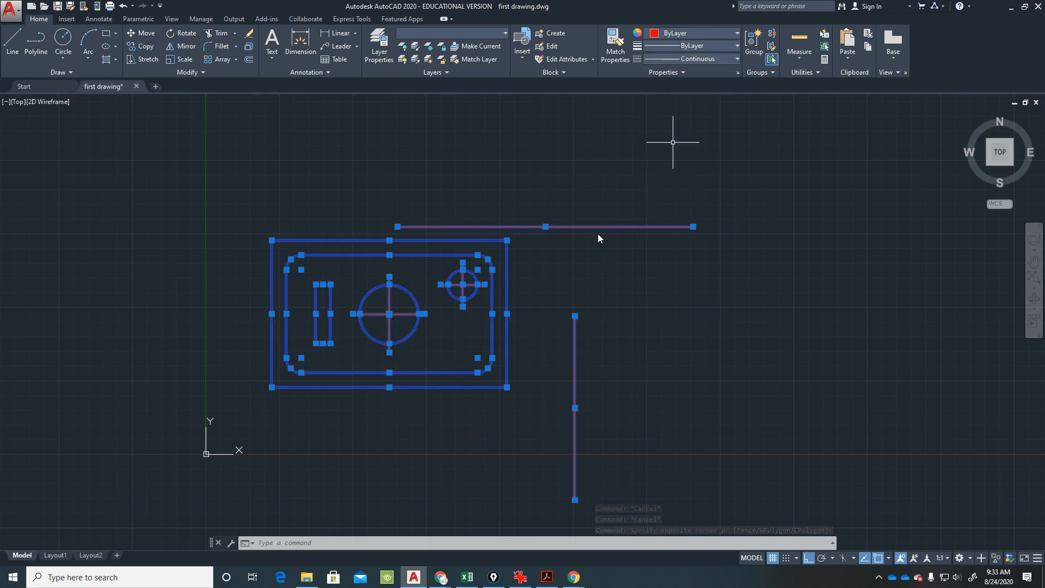
key(Escape)
key(Escape)
Override the color of all objects with the light red 242,113,114 and clear the selection
click(637, 186)
click(264, 438)
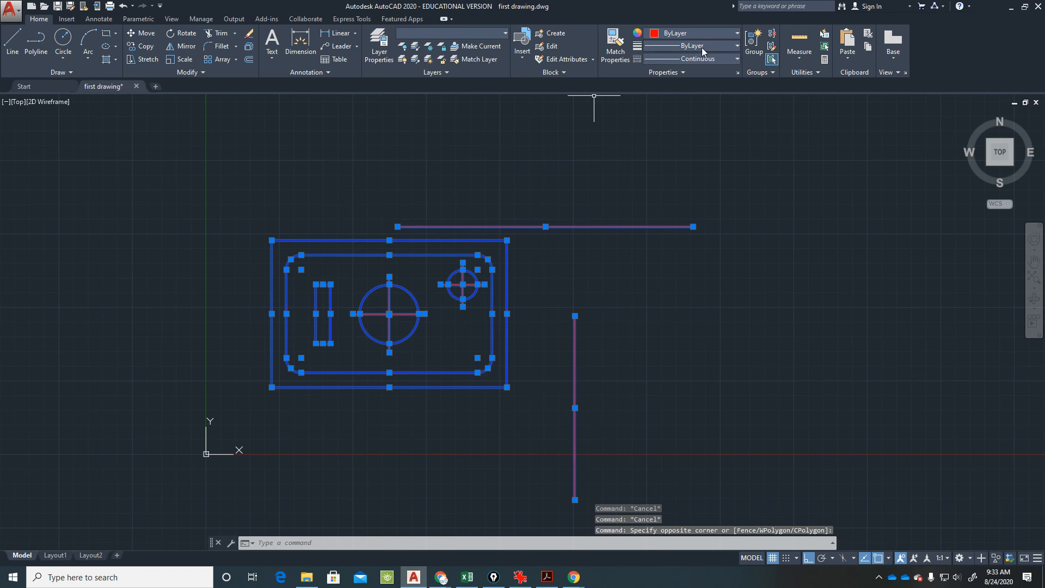
click(696, 34)
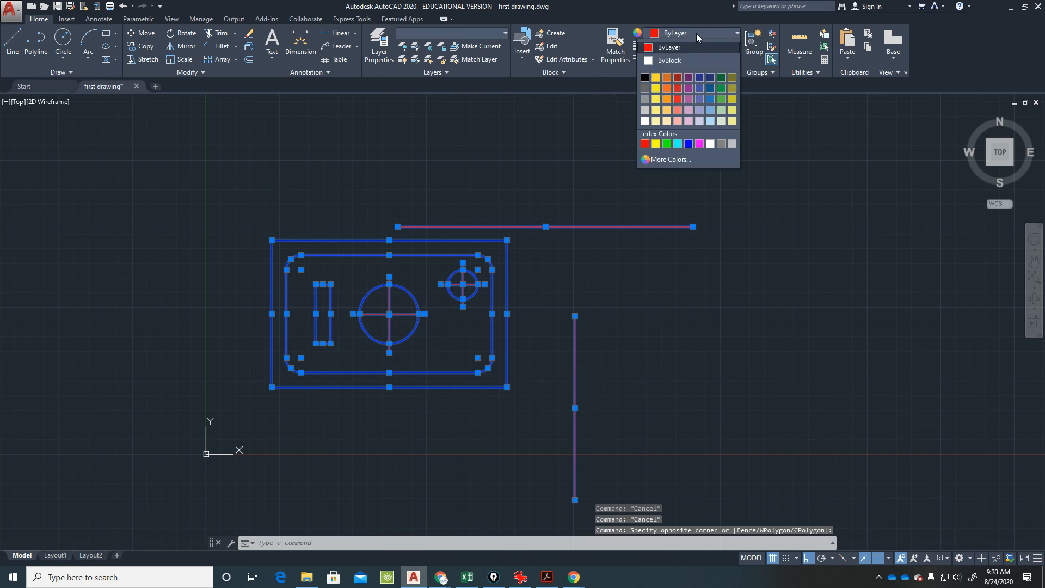
click(677, 109)
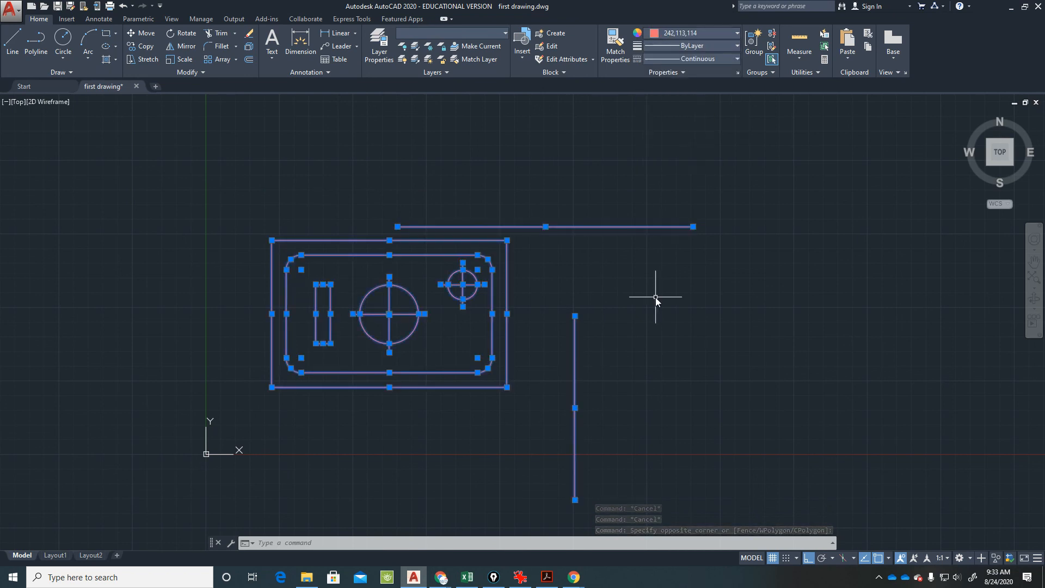
key(Escape)
key(Escape)
Check the color of the horizontal test line above the plate, and set the color of all objects to ByLayer
click(468, 212)
click(443, 252)
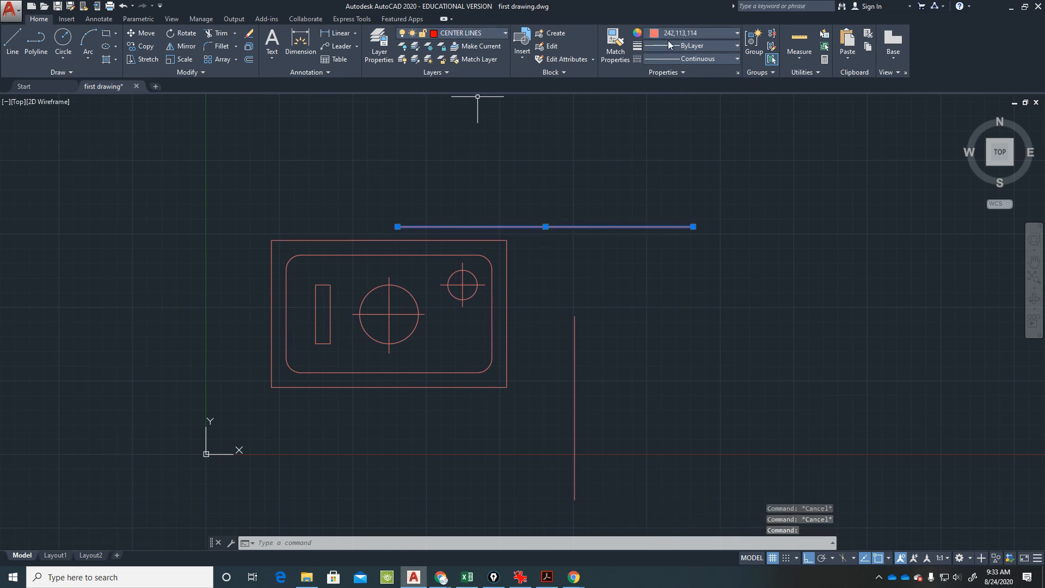
key(Escape)
click(628, 202)
click(236, 436)
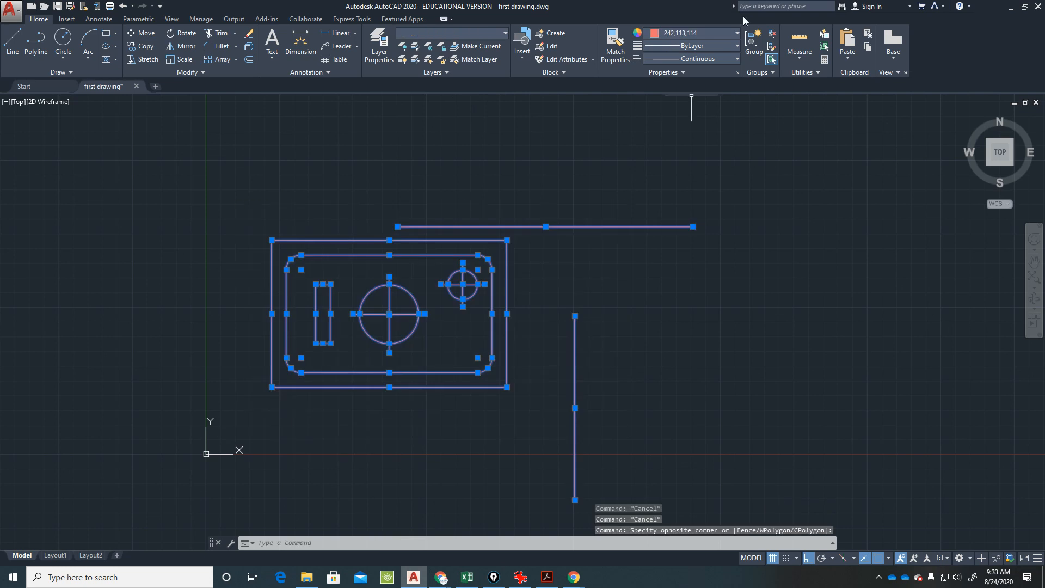
click(700, 33)
click(677, 48)
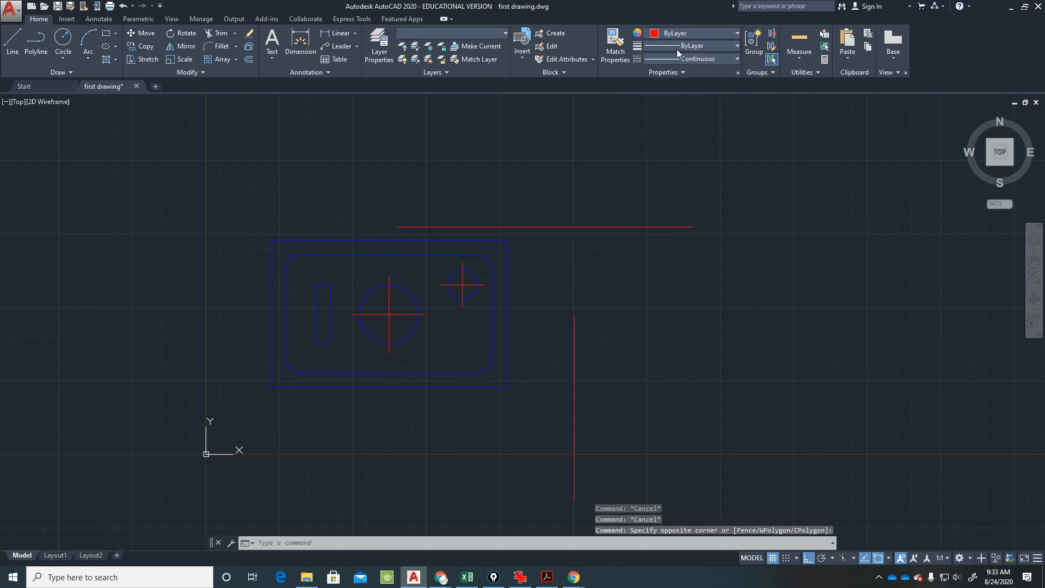
Return the linetype of all selected objects to ByLayer and clear the selection
click(681, 58)
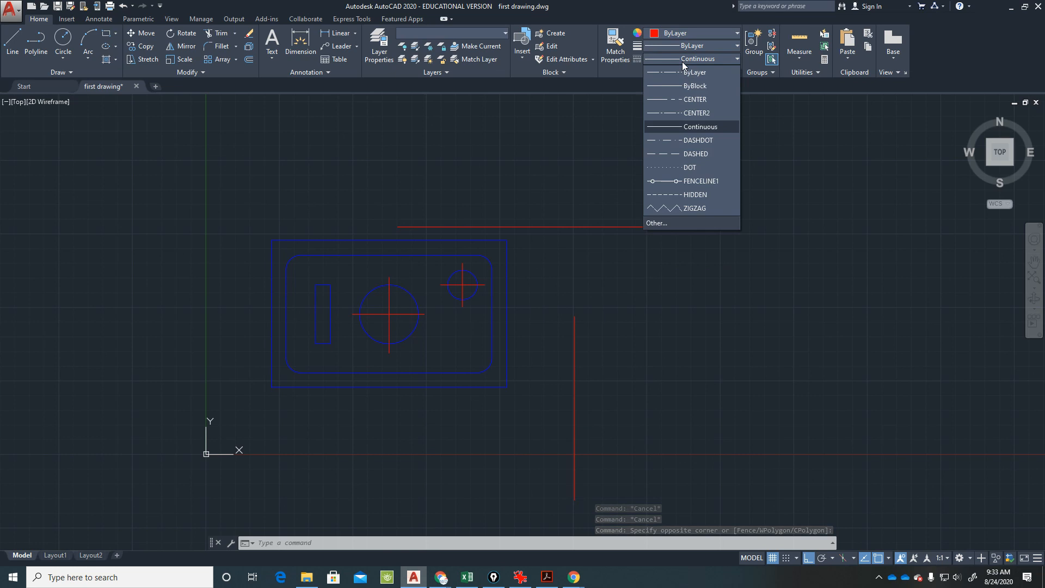
click(683, 74)
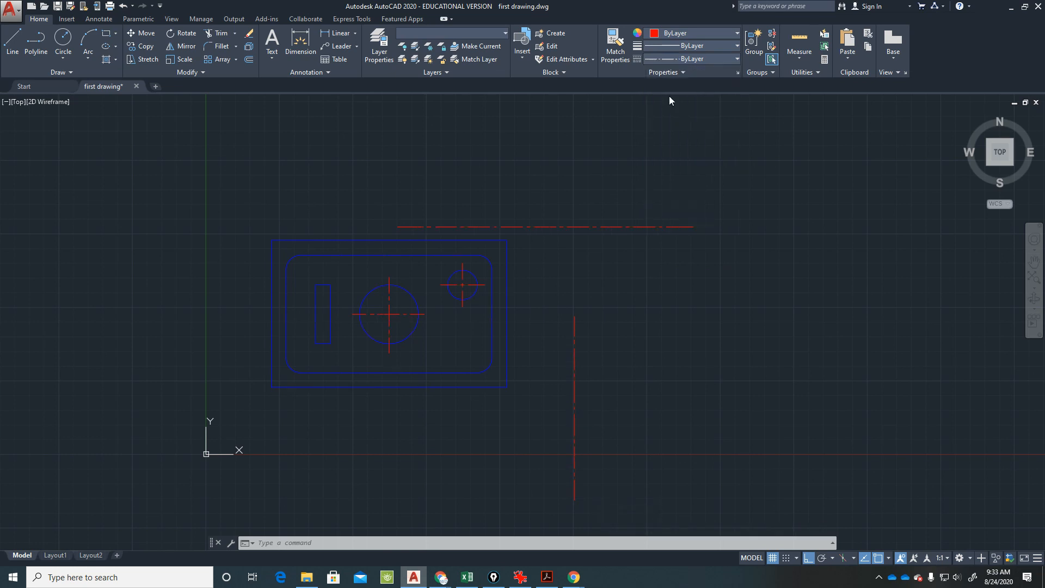
key(Escape)
click(684, 157)
click(308, 415)
key(Escape)
key(Escape)
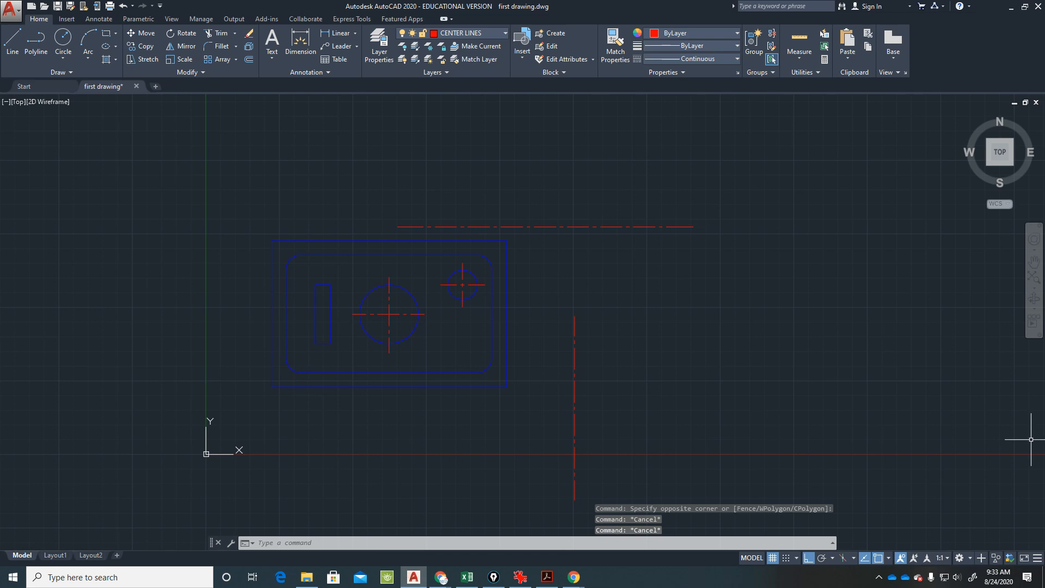